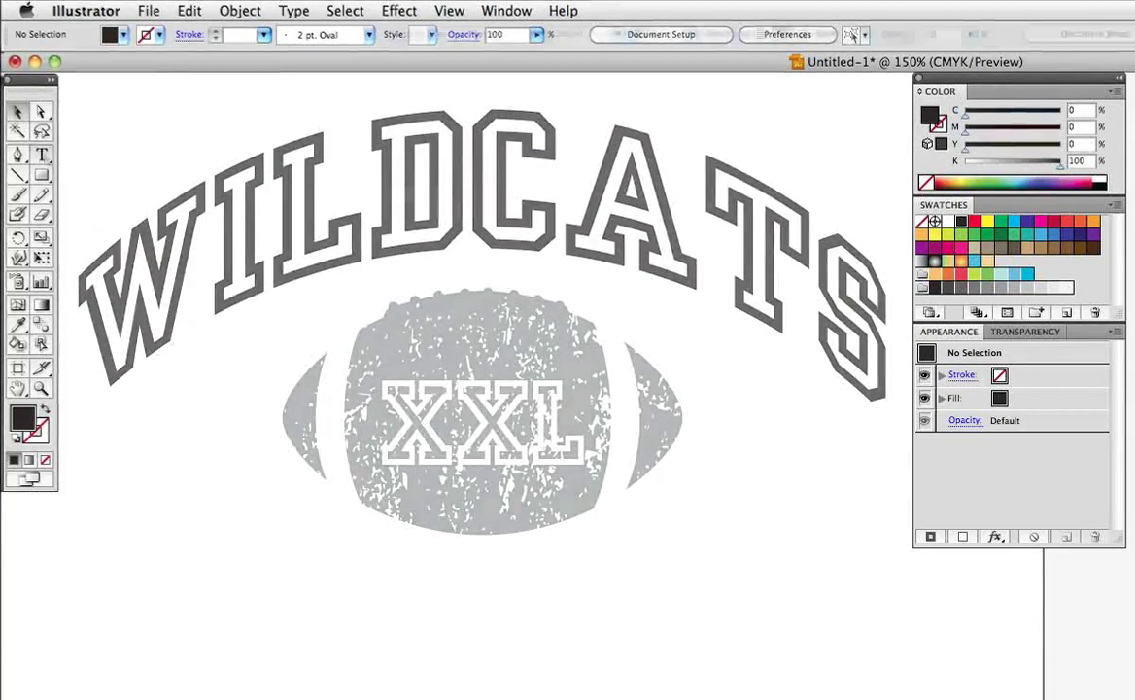
- Type WILDCATS on the artboard and move the text up and to the right
{"action": "left_click", "coordinate": [432, 347]}
{"action": "type", "text": "WILDCATS"}
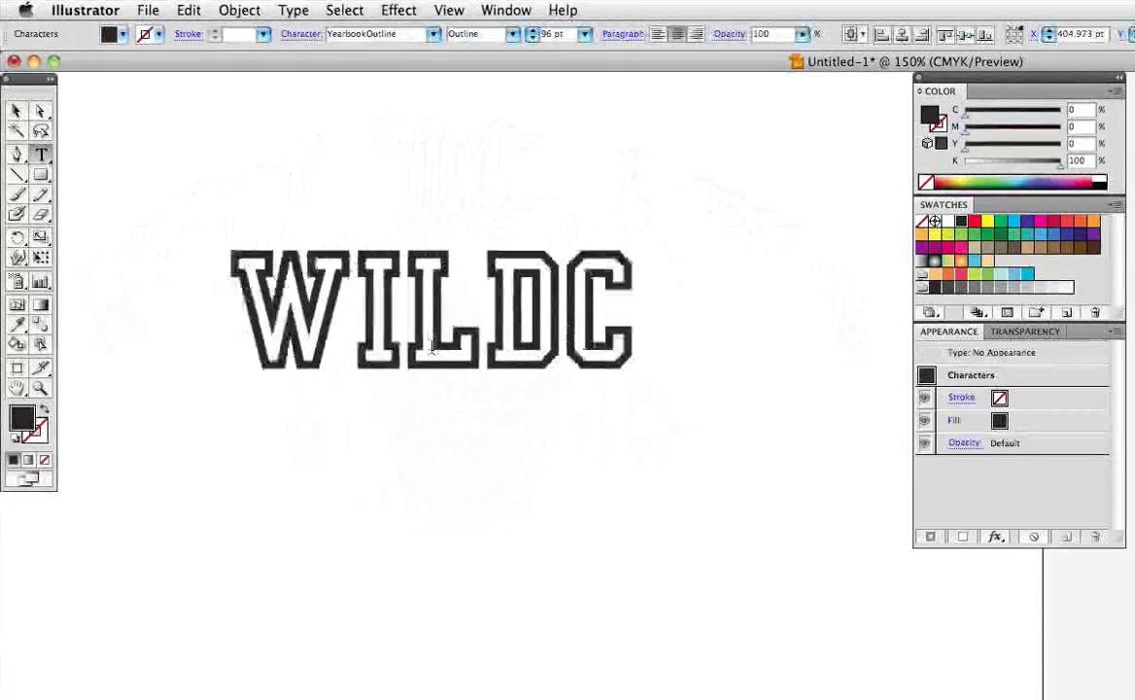
{"action": "left_click", "coordinate": [17, 111]}
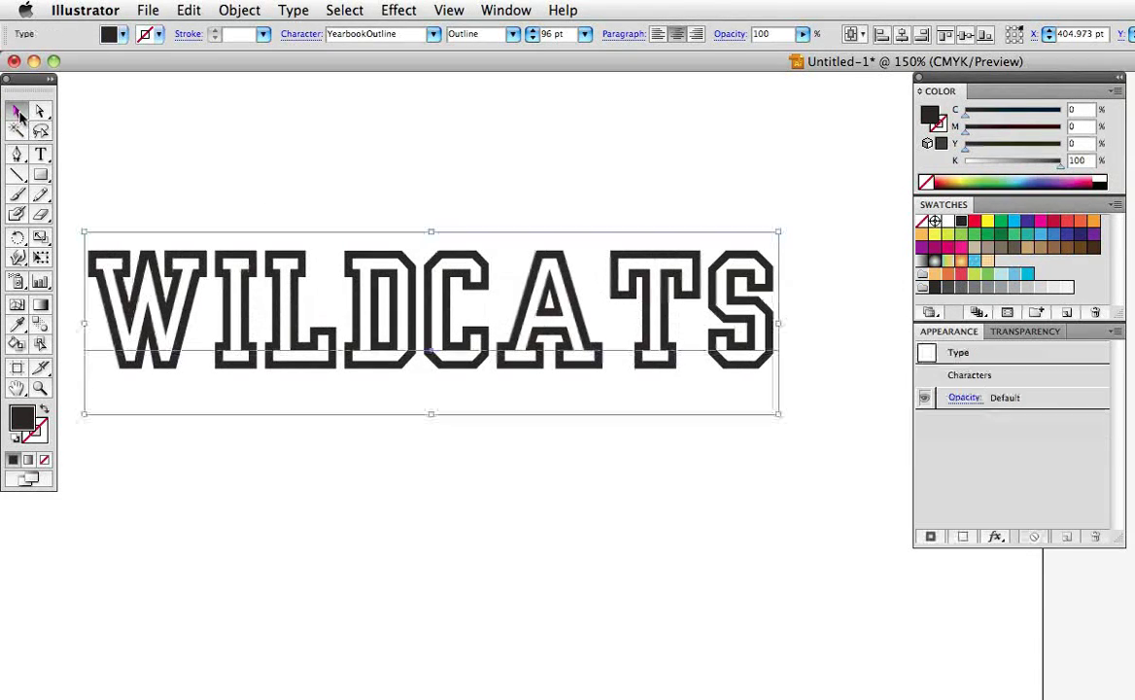
{"action": "left_click_drag", "start_coordinate": [334, 353], "coordinate": [361, 319]}
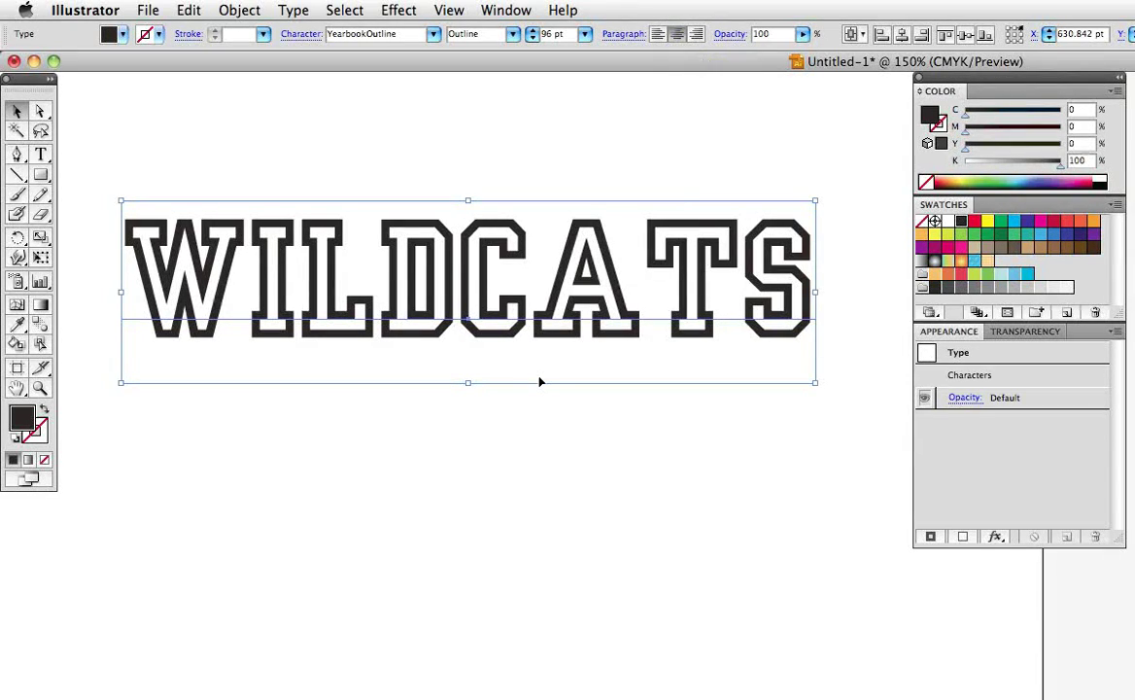
- Preview an Effect > Warp > Arc on WILDCATS and try the Vertical orientation
{"action": "left_click", "coordinate": [403, 12]}
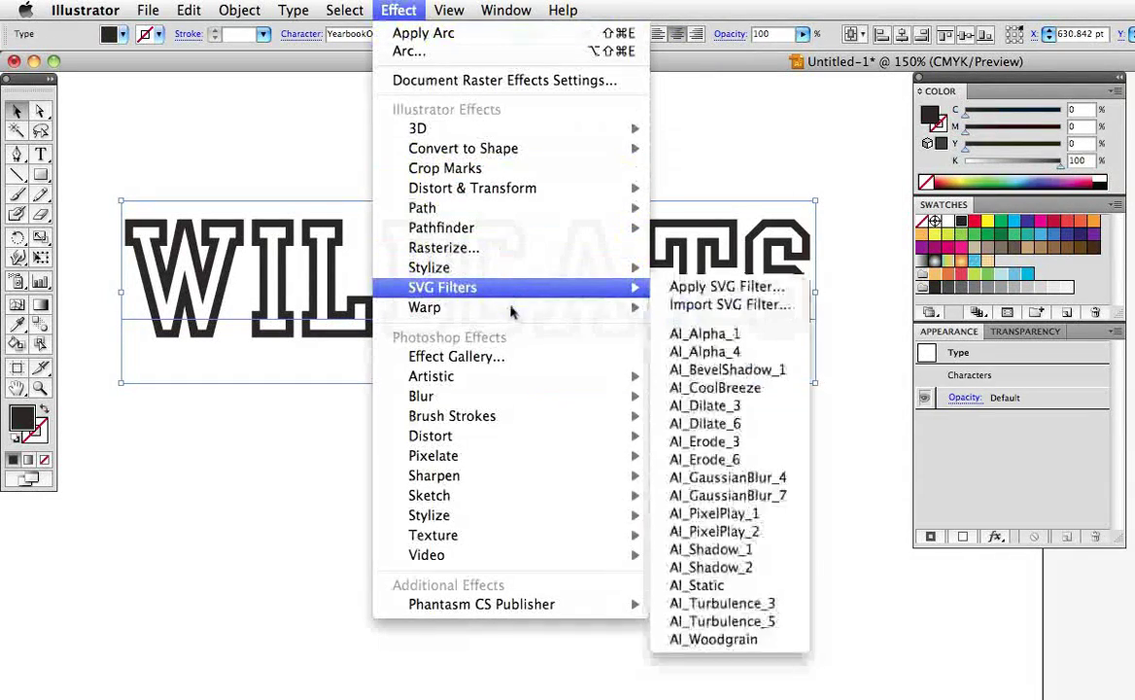
{"action": "mouse_move", "coordinate": [583, 307]}
{"action": "left_click", "coordinate": [685, 307]}
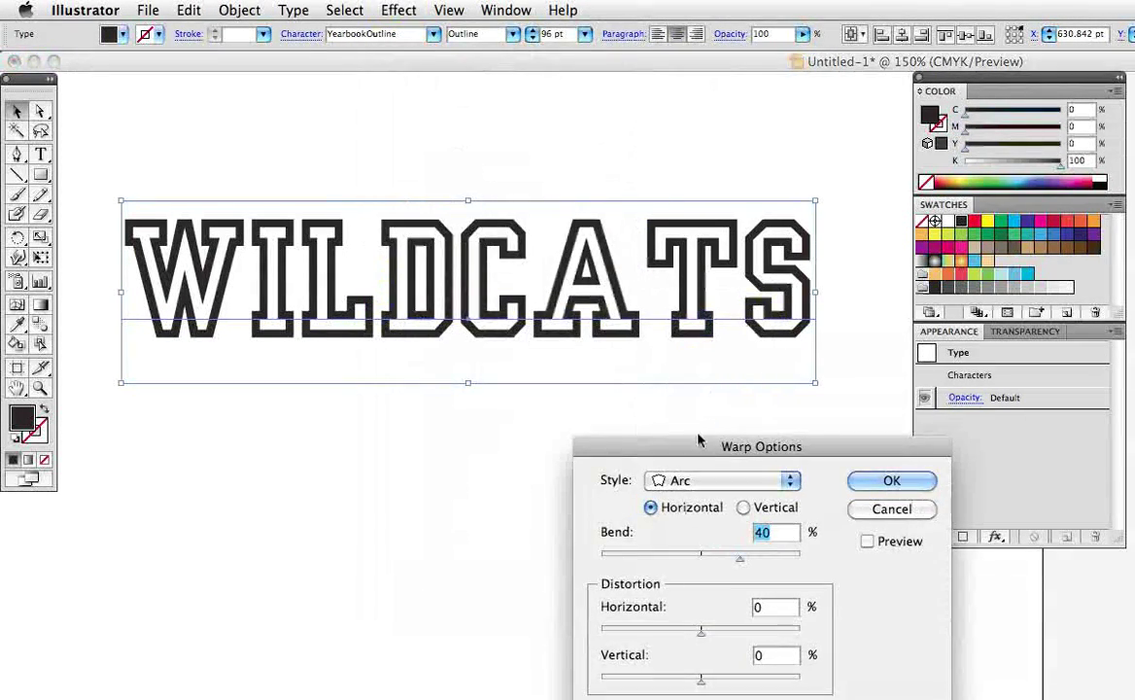
{"action": "left_click_drag", "start_coordinate": [705, 514], "coordinate": [628, 420]}
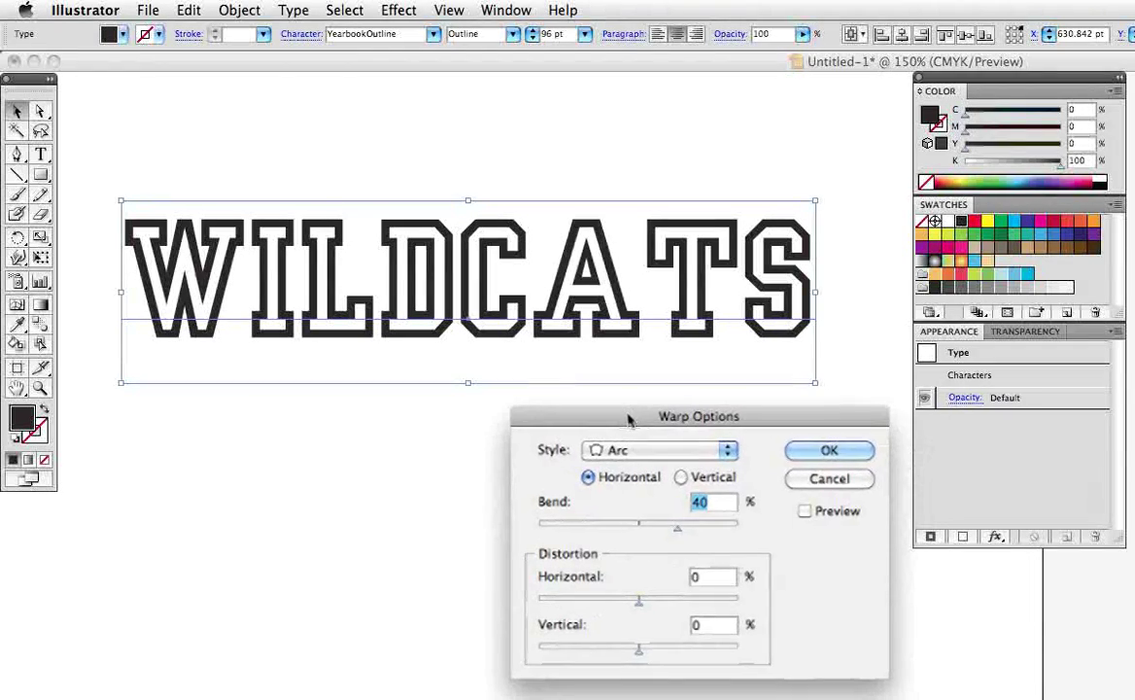
{"action": "left_click", "coordinate": [805, 512]}
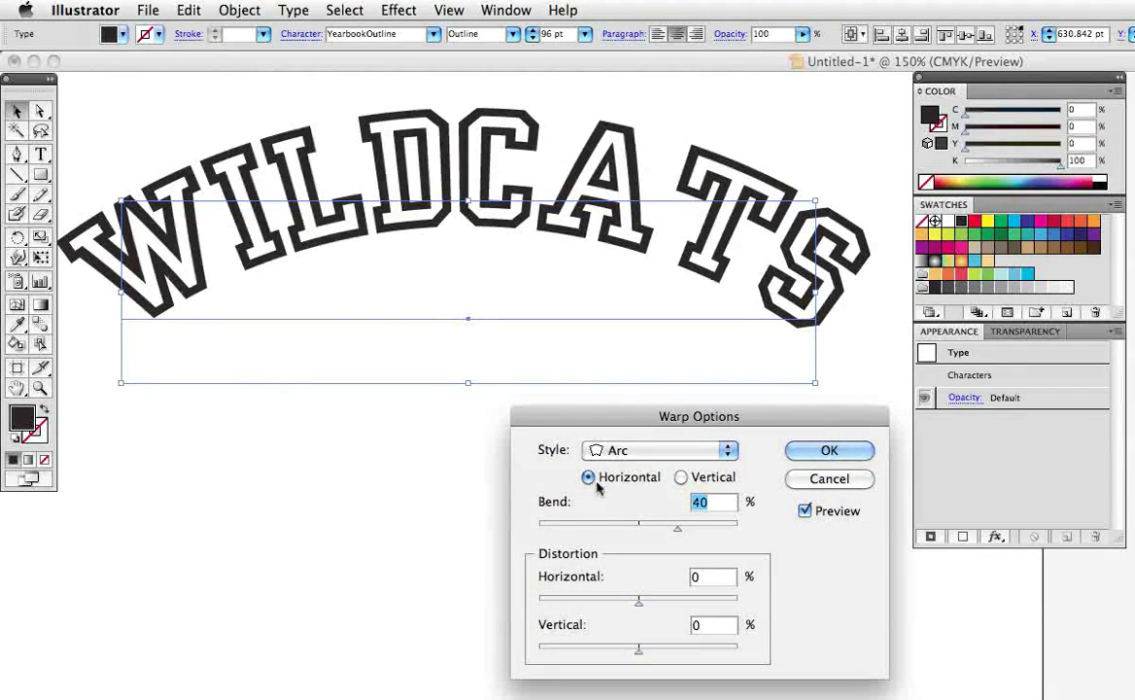
{"action": "left_click", "coordinate": [680, 478]}
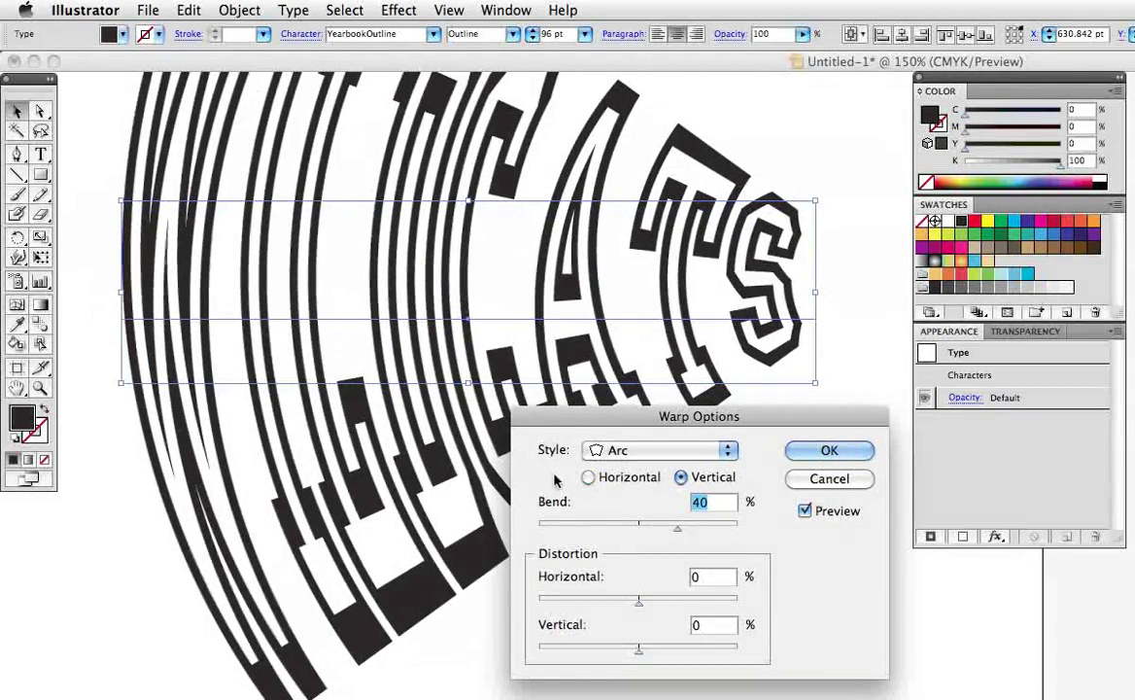
- Return the arc to Horizontal at 50% bend, testing then zeroing both distortion sliders
{"action": "left_click", "coordinate": [589, 478]}
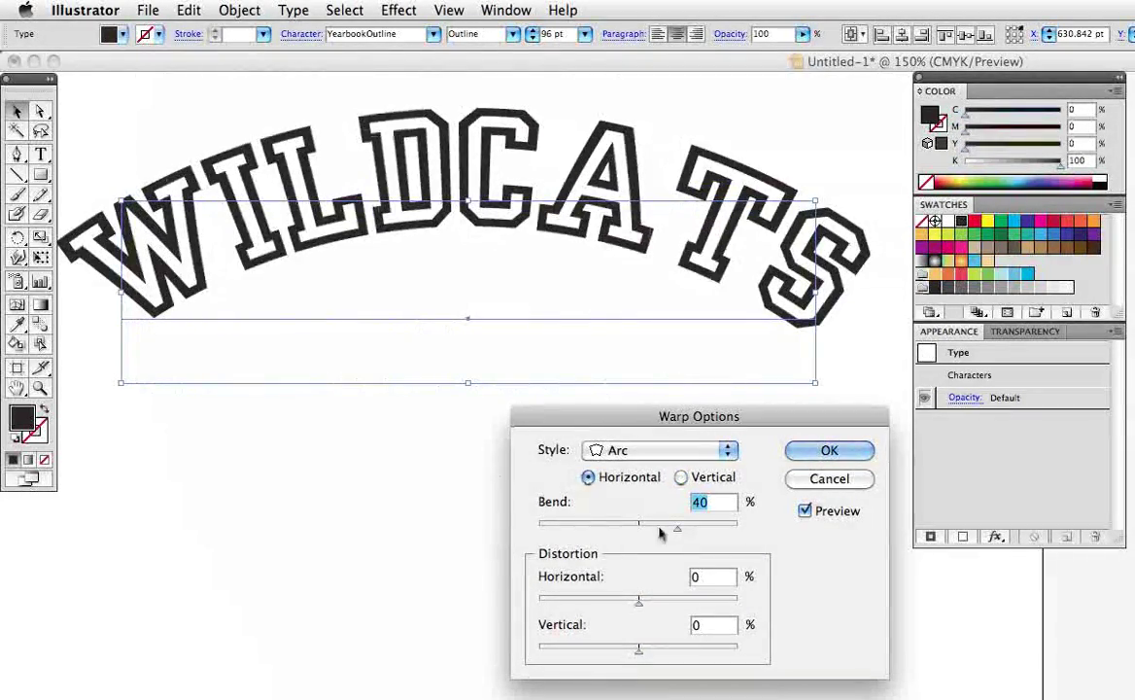
{"action": "mouse_move", "coordinate": [678, 531]}
{"action": "left_mouse_down"}
{"action": "mouse_move", "coordinate": [694, 534]}
{"action": "mouse_move", "coordinate": [596, 535]}
{"action": "mouse_move", "coordinate": [685, 533]}
{"action": "left_mouse_up"}
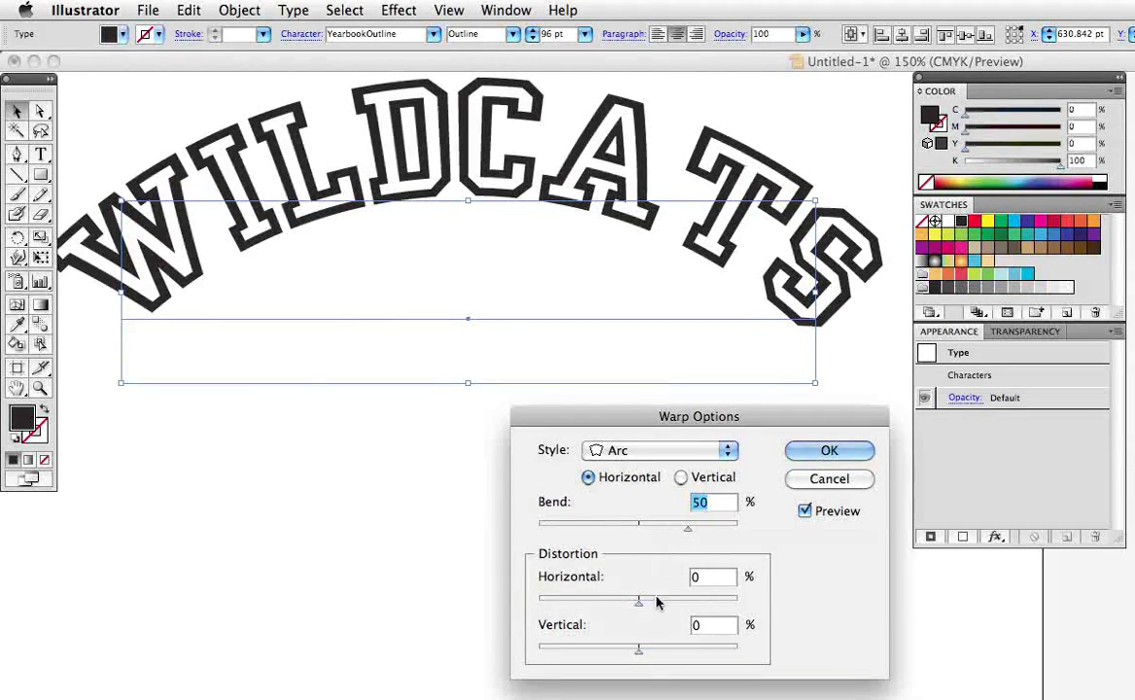
{"action": "left_click_drag", "start_coordinate": [638, 604], "coordinate": [671, 608]}
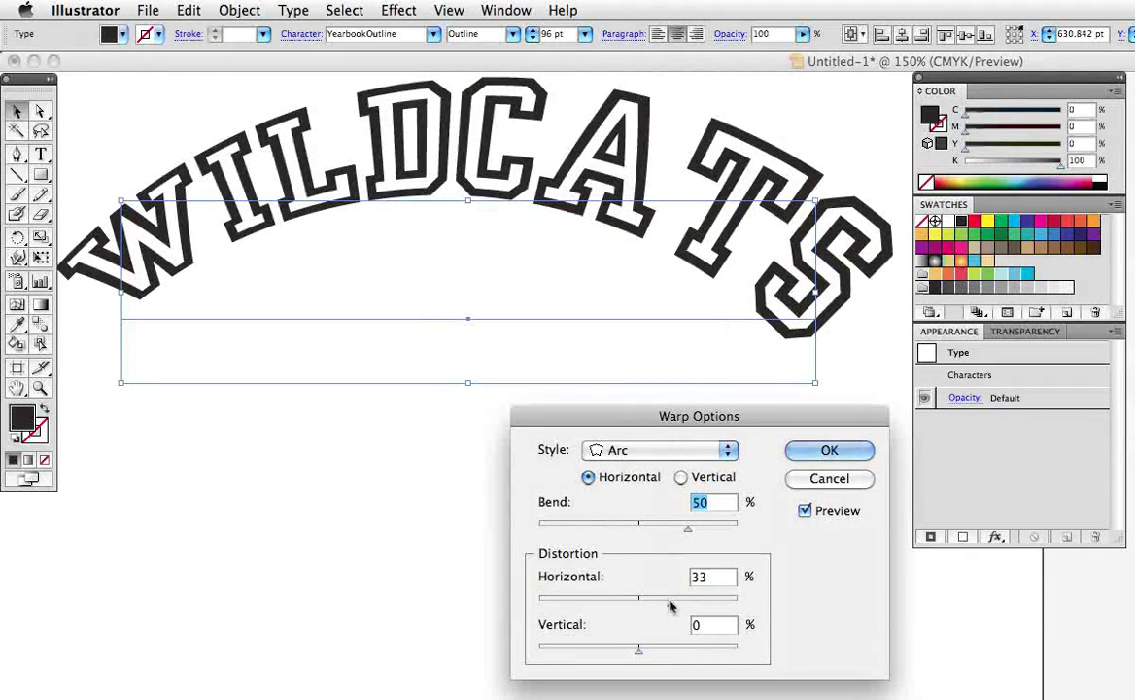
{"action": "left_click_drag", "start_coordinate": [670, 599], "coordinate": [641, 607]}
{"action": "left_click_drag", "start_coordinate": [641, 653], "coordinate": [659, 655]}
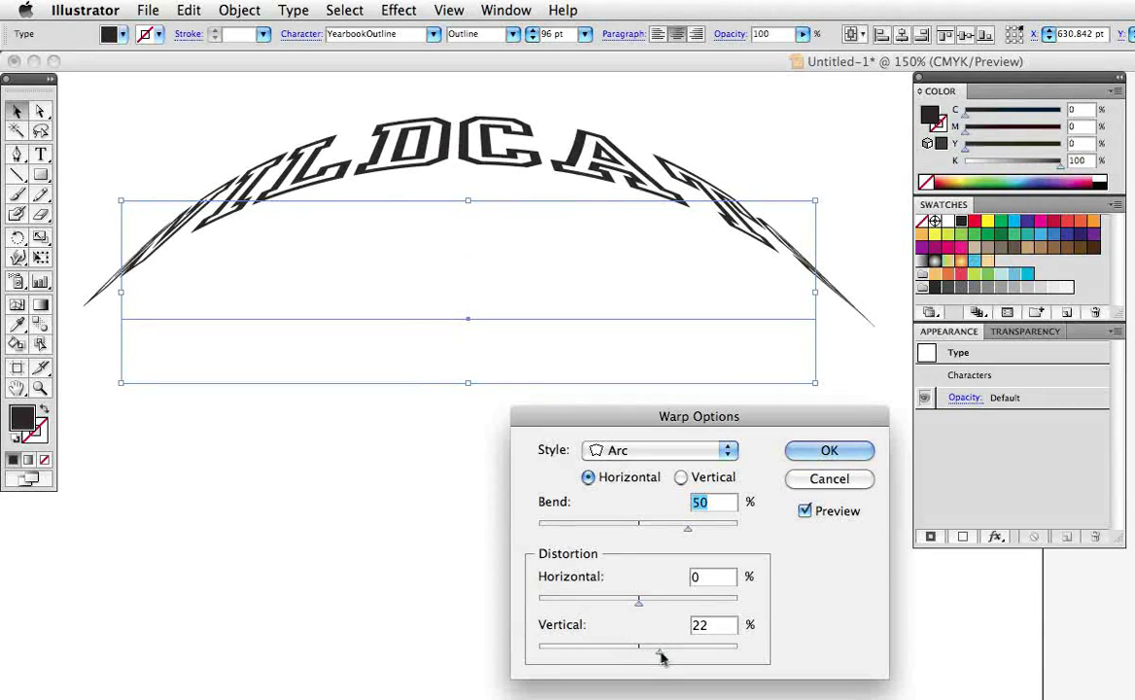
{"action": "left_click_drag", "start_coordinate": [661, 658], "coordinate": [633, 658]}
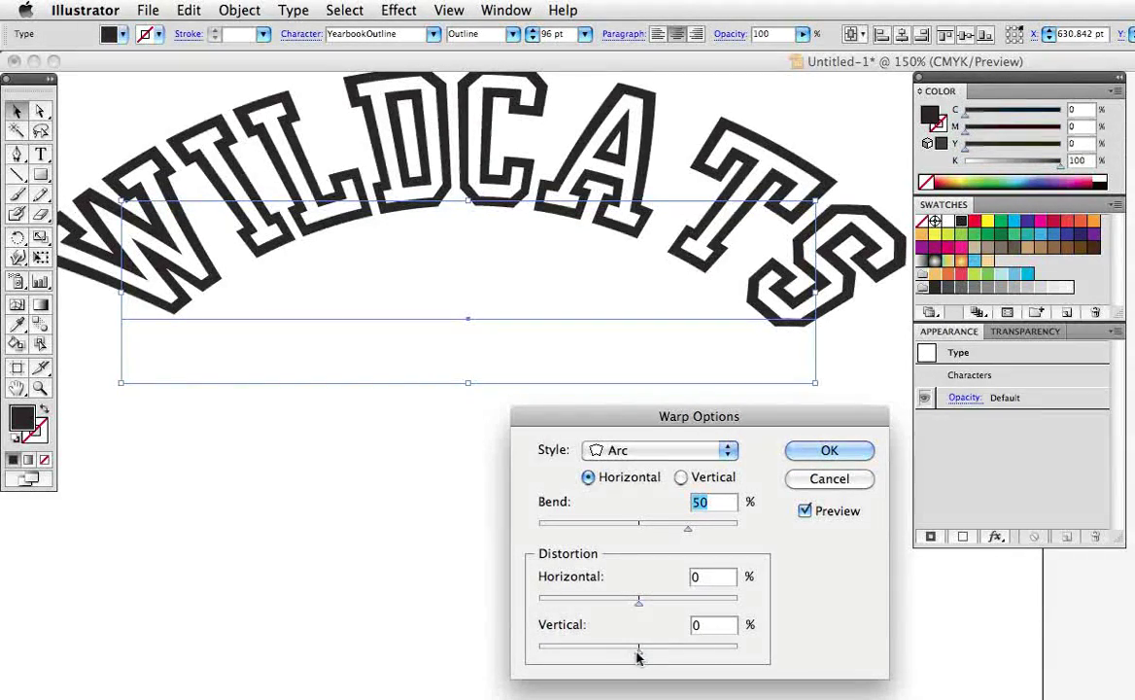
- Apply the arc warp, then reopen it and ease the bend to 40%
{"action": "left_click", "coordinate": [812, 455]}
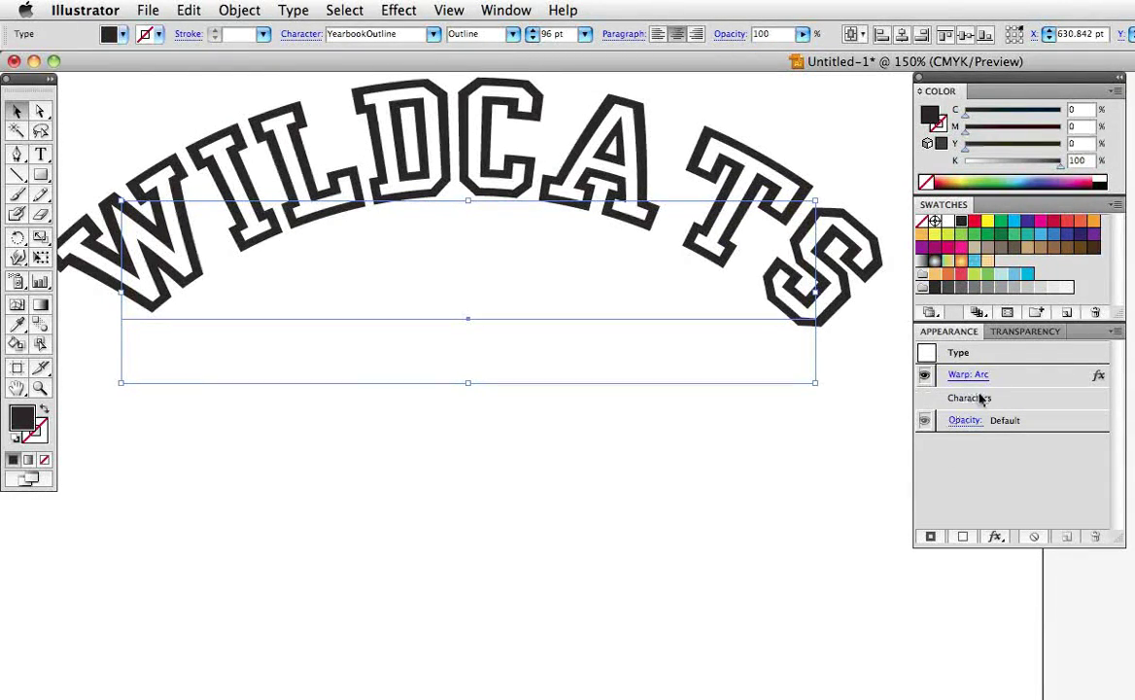
{"action": "left_click", "coordinate": [969, 376]}
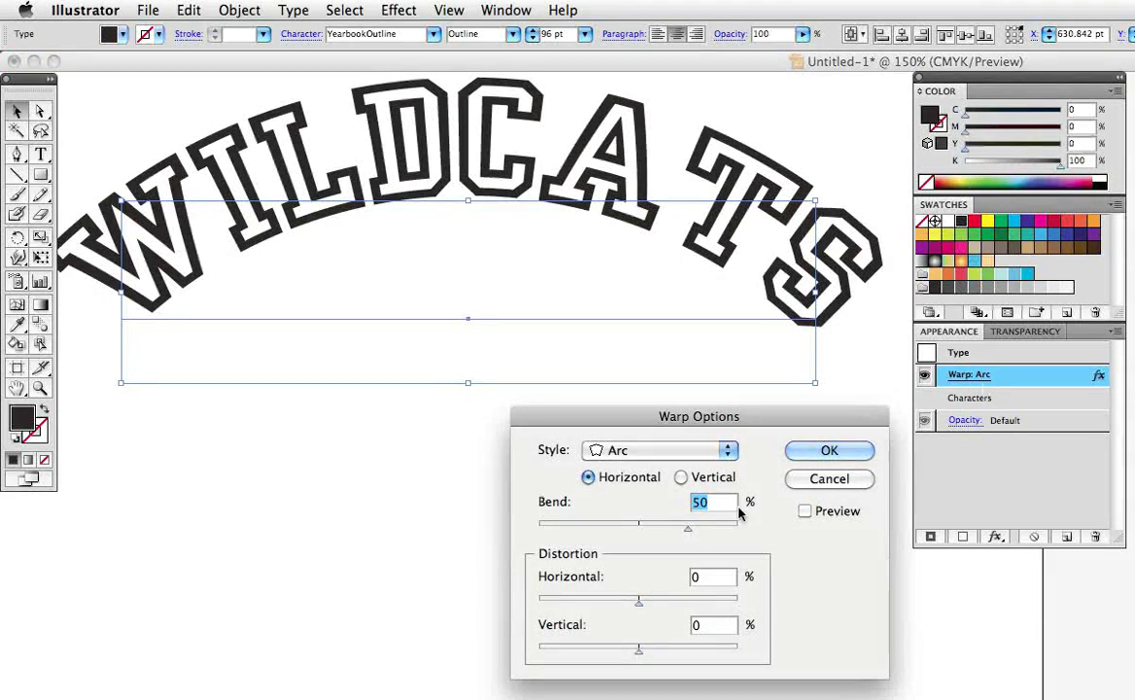
{"action": "left_click_drag", "start_coordinate": [687, 529], "coordinate": [684, 531]}
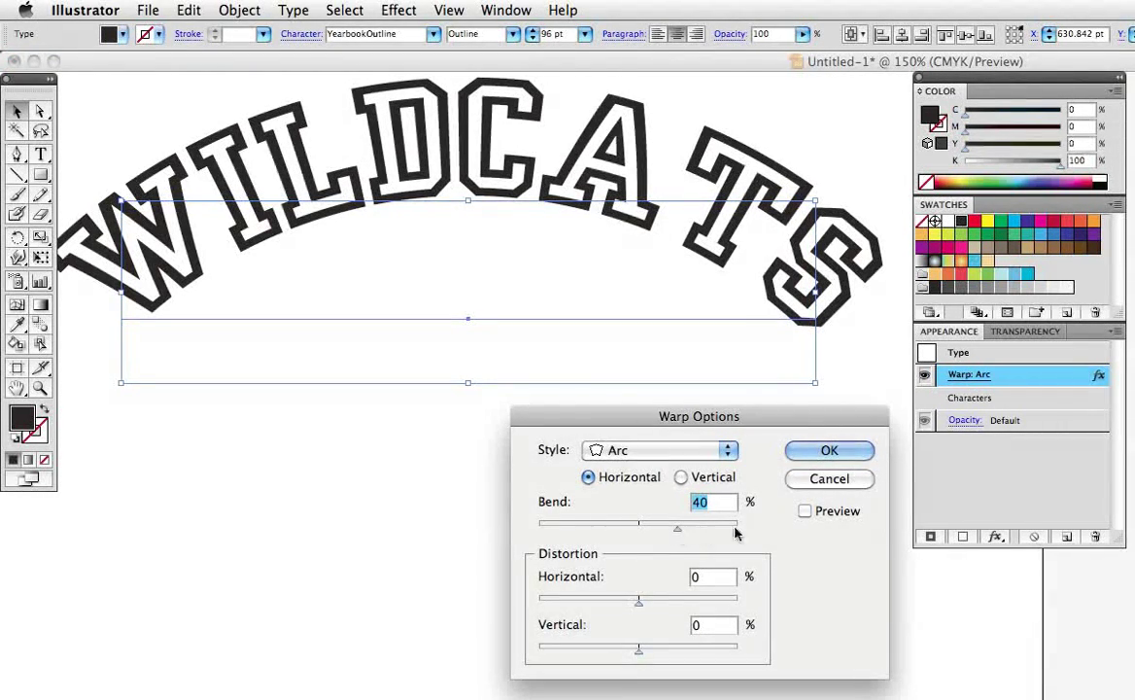
{"action": "left_click", "coordinate": [805, 512]}
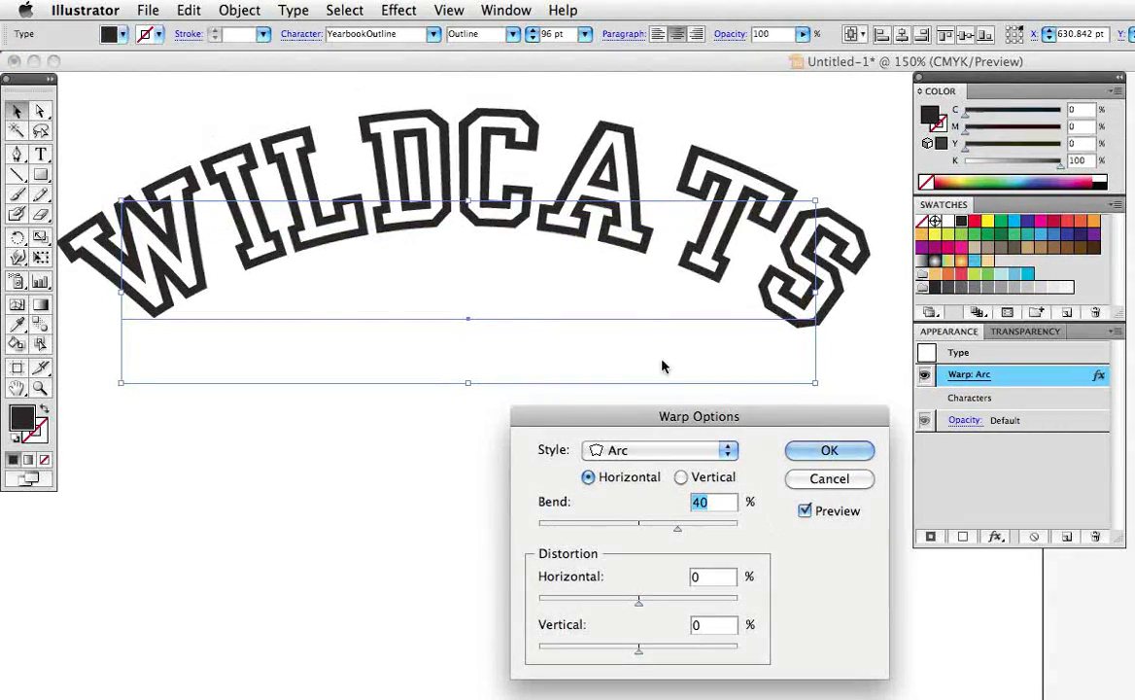
{"action": "left_click", "coordinate": [811, 454]}
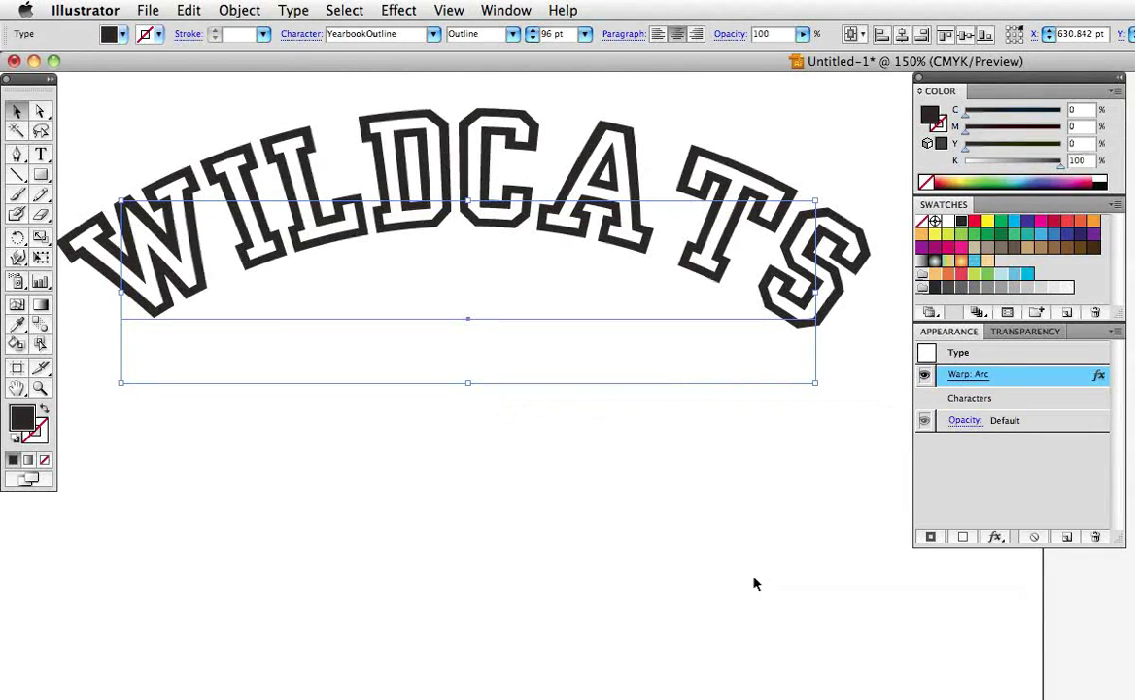
{"action": "left_click", "coordinate": [980, 377]}
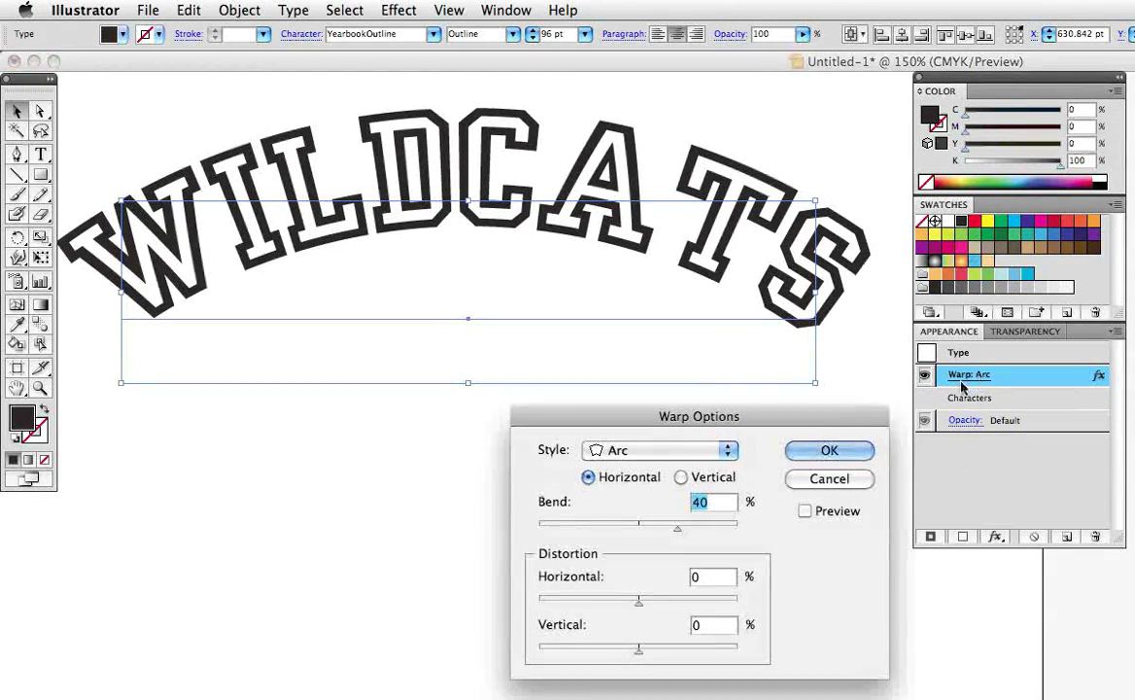
- Try the Arc Lower and Arc Upper warp styles, then settle on Arch
{"action": "left_click", "coordinate": [667, 451]}
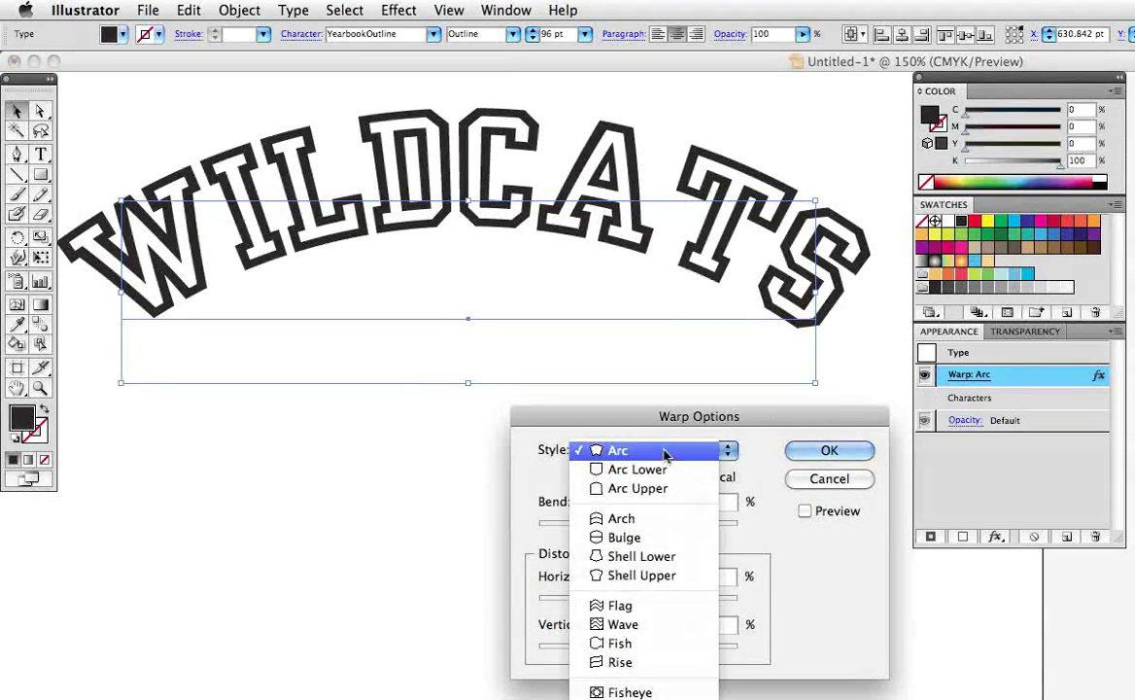
{"action": "left_click", "coordinate": [647, 468]}
{"action": "left_click", "coordinate": [805, 512]}
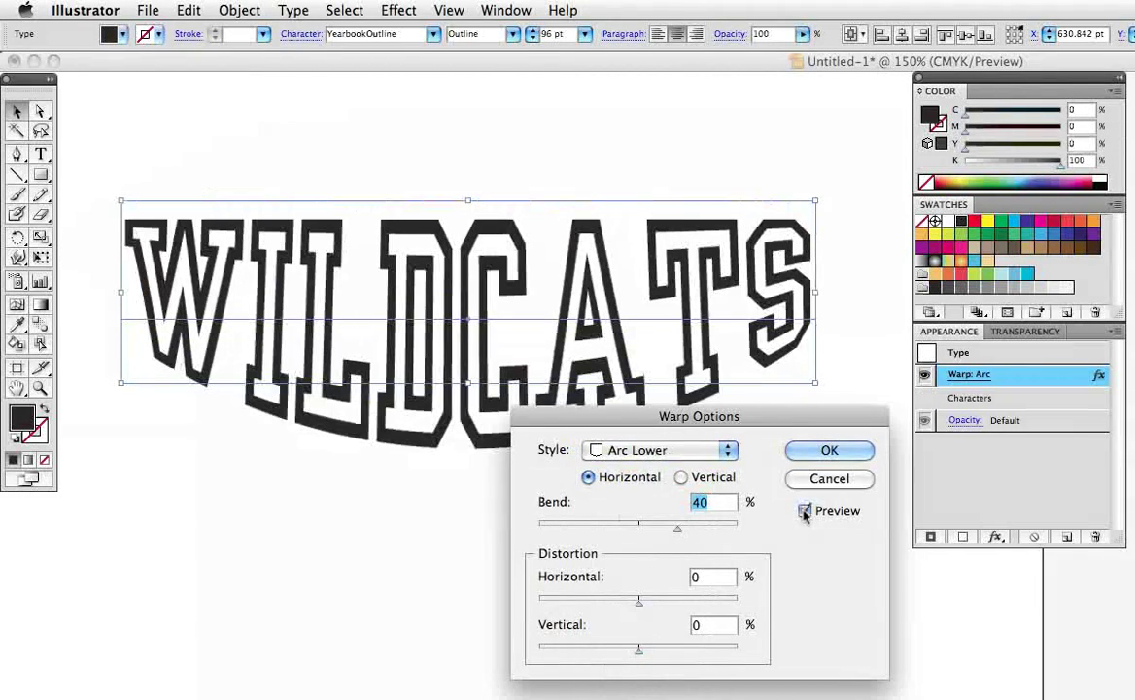
{"action": "left_click", "coordinate": [671, 449]}
{"action": "left_click", "coordinate": [715, 470]}
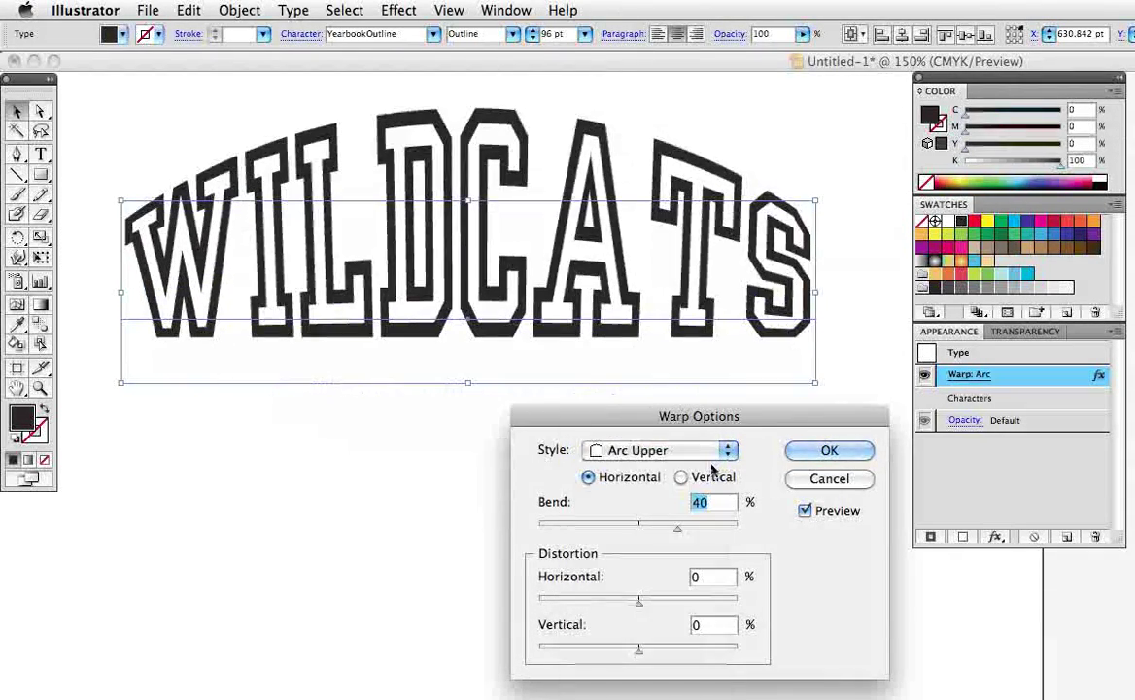
{"action": "left_click", "coordinate": [714, 453]}
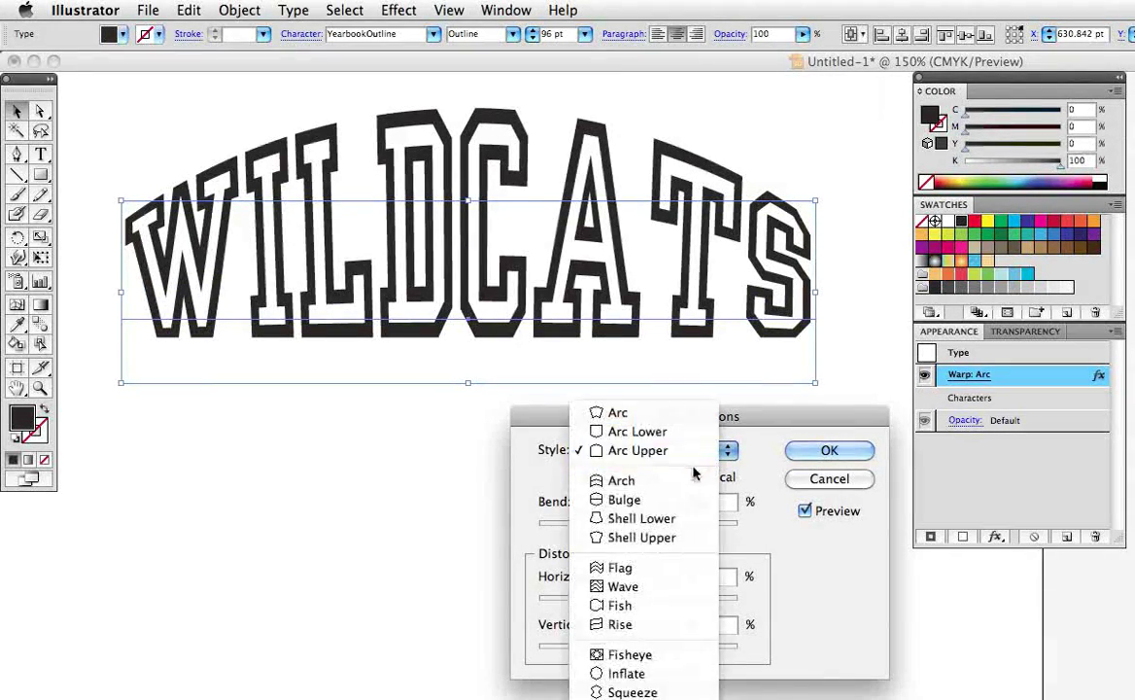
{"action": "left_click", "coordinate": [655, 478]}
{"action": "key", "text": "Return"}
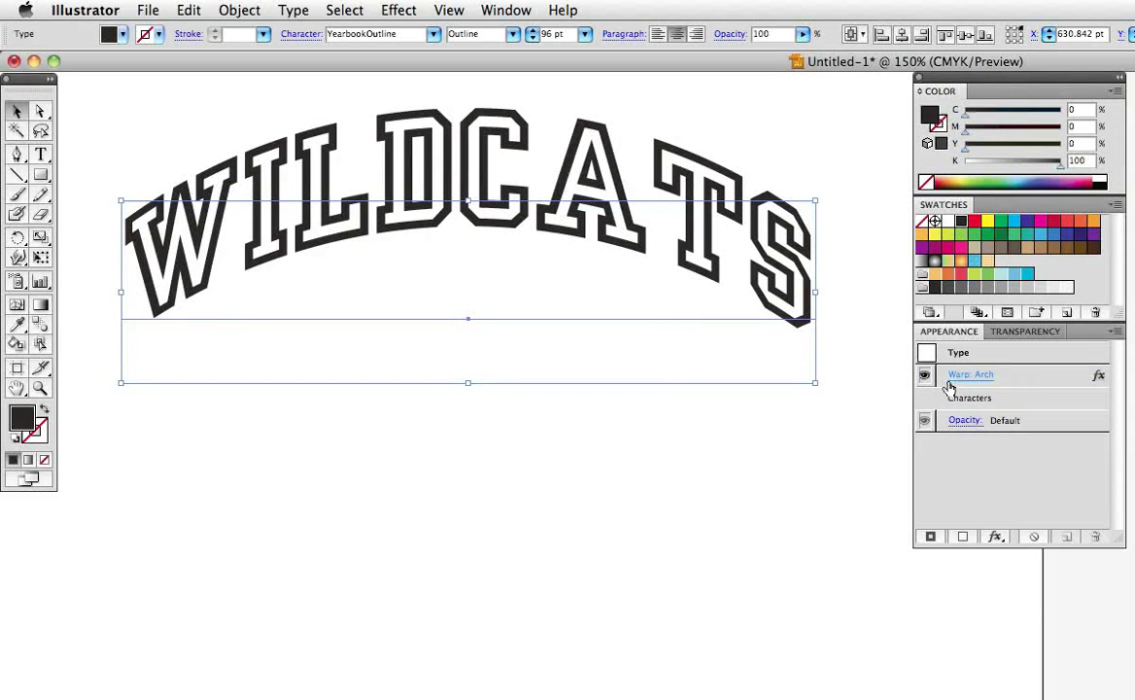
- Replace the WILDCATS wording with TROJANS
{"action": "left_click", "coordinate": [41, 154]}
{"action": "triple_click", "coordinate": [348, 182]}
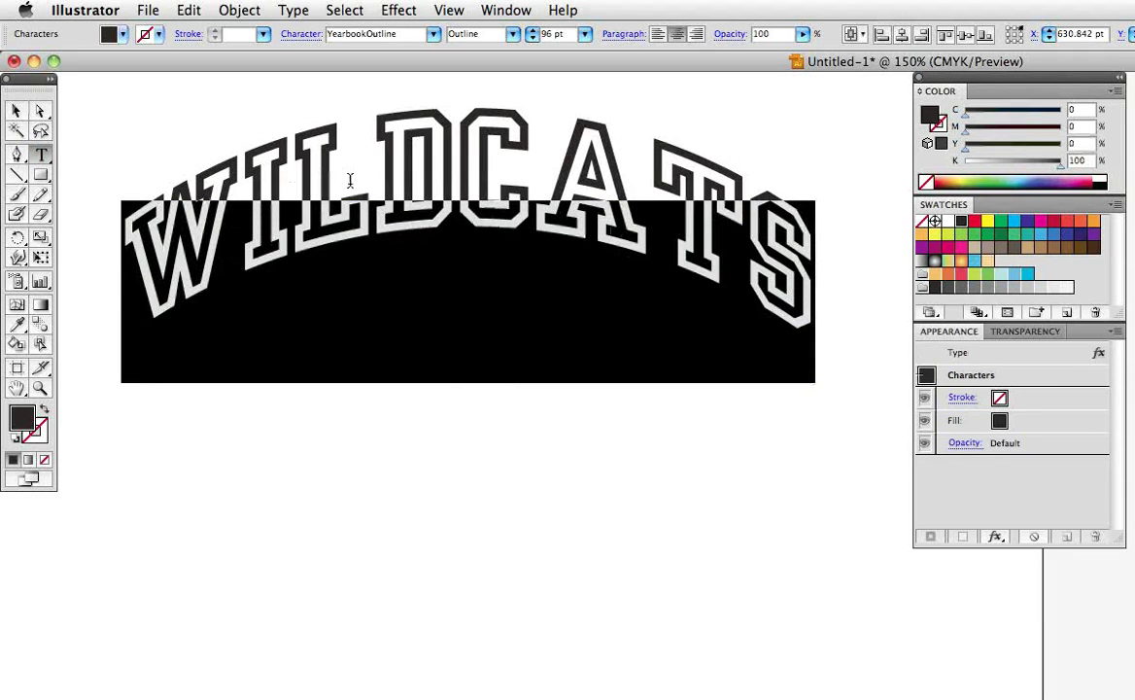
{"action": "type", "text": "TROJANS"}
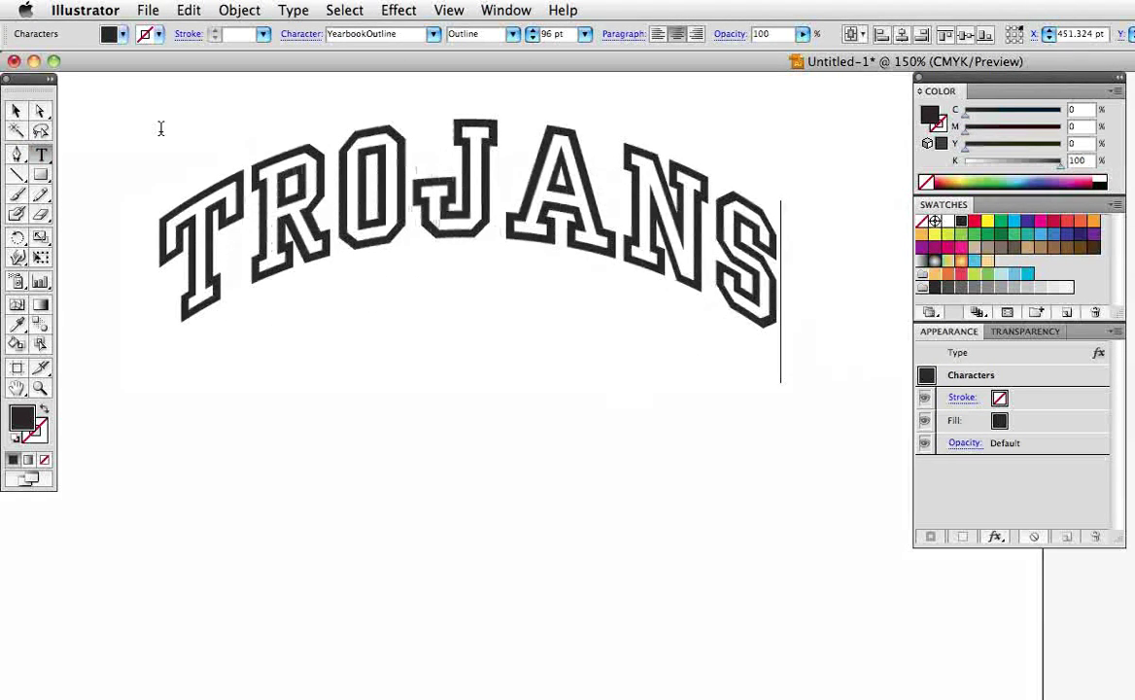
- Color all the TROJANS letters crimson red from the Swatches panel
{"action": "left_click", "coordinate": [16, 110]}
{"action": "double_click", "coordinate": [507, 234]}
{"action": "key", "text": "super+a"}
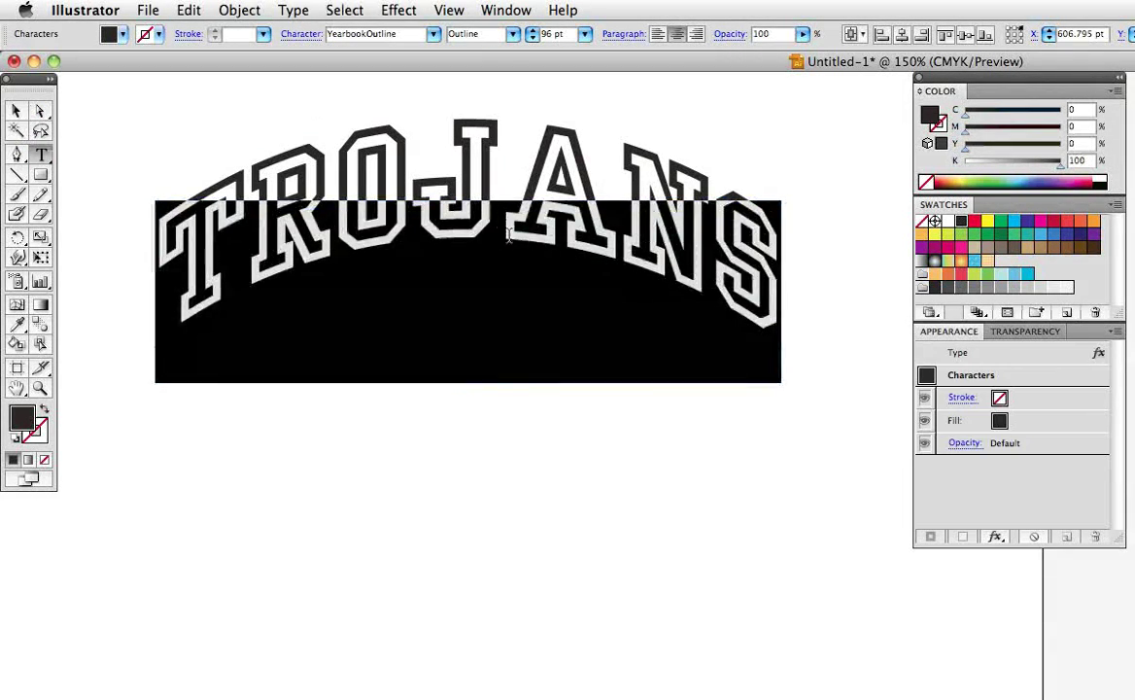
{"action": "left_click", "coordinate": [1055, 223]}
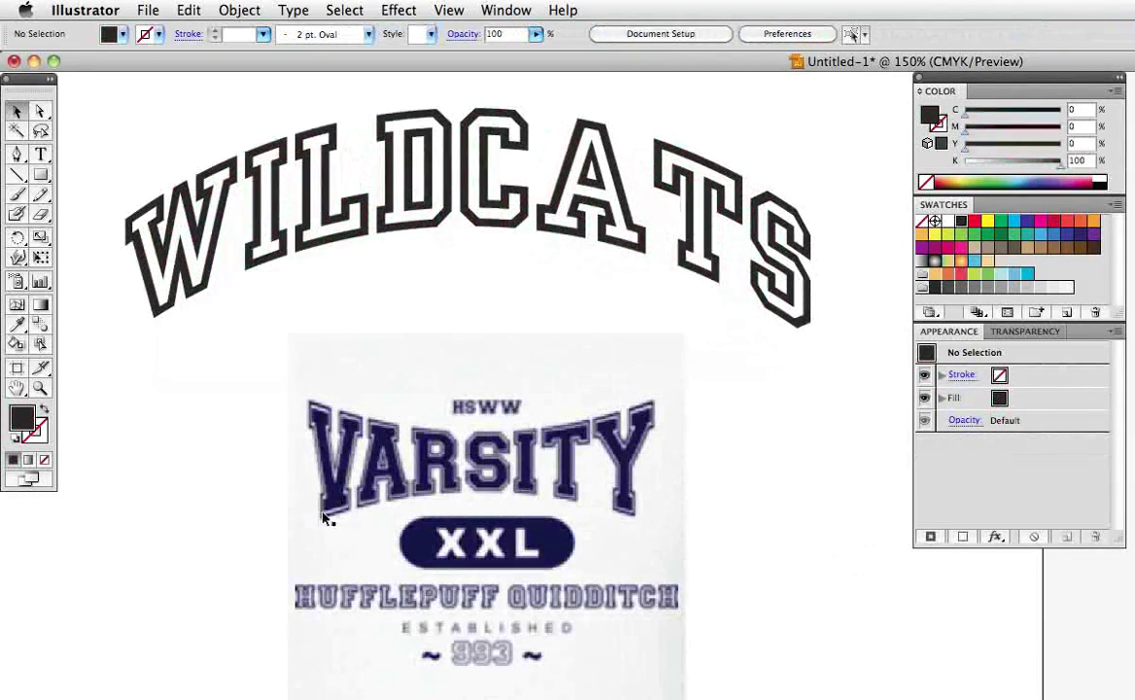
- Reopen the WILDCATS warp settings and preview a Squeeze style at 40% bend
{"action": "left_click", "coordinate": [532, 220]}
{"action": "left_click", "coordinate": [971, 374]}
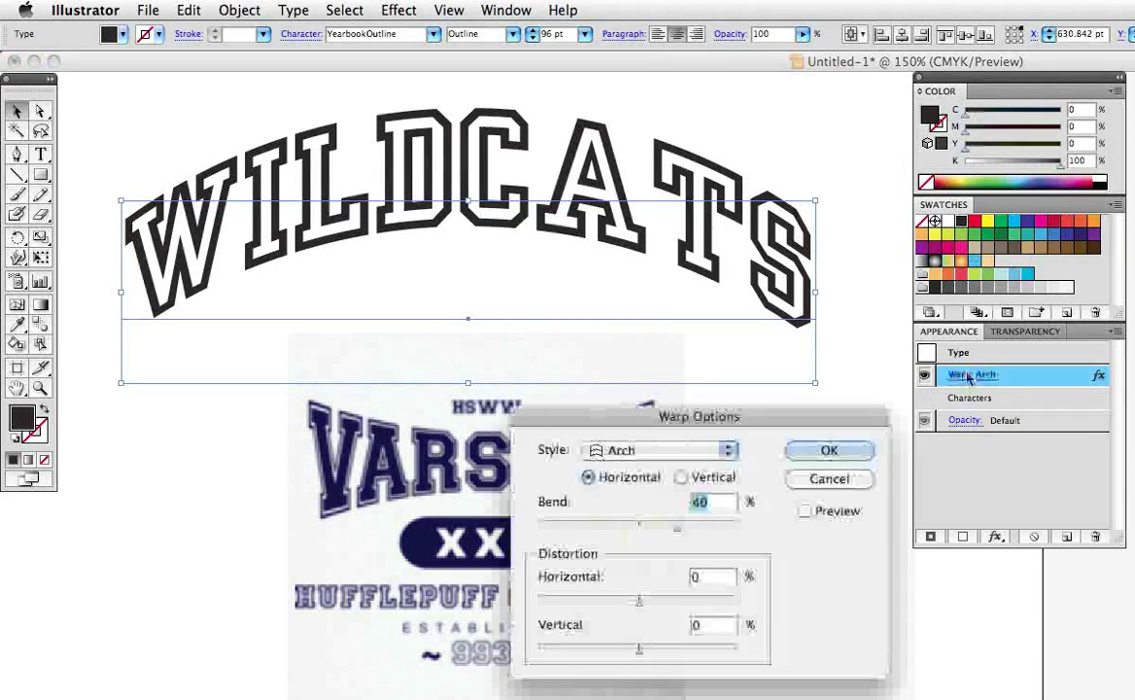
{"action": "left_click", "coordinate": [727, 451]}
{"action": "left_click", "coordinate": [711, 634]}
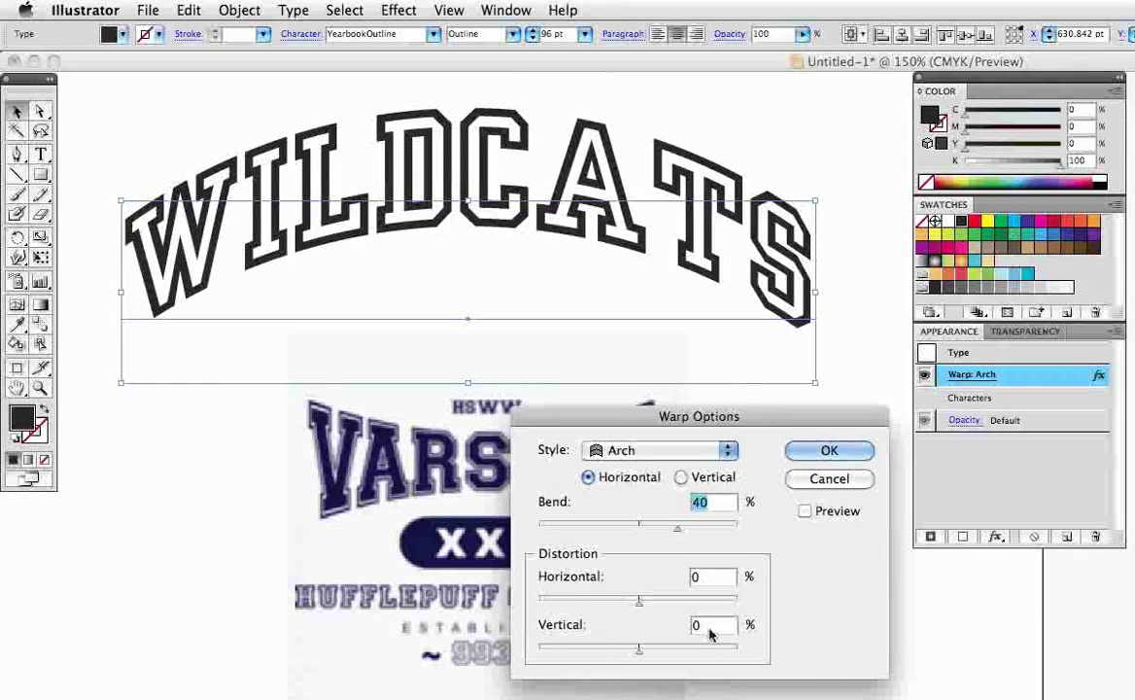
{"action": "left_click", "coordinate": [805, 510]}
{"action": "left_click_drag", "start_coordinate": [736, 413], "coordinate": [969, 312]}
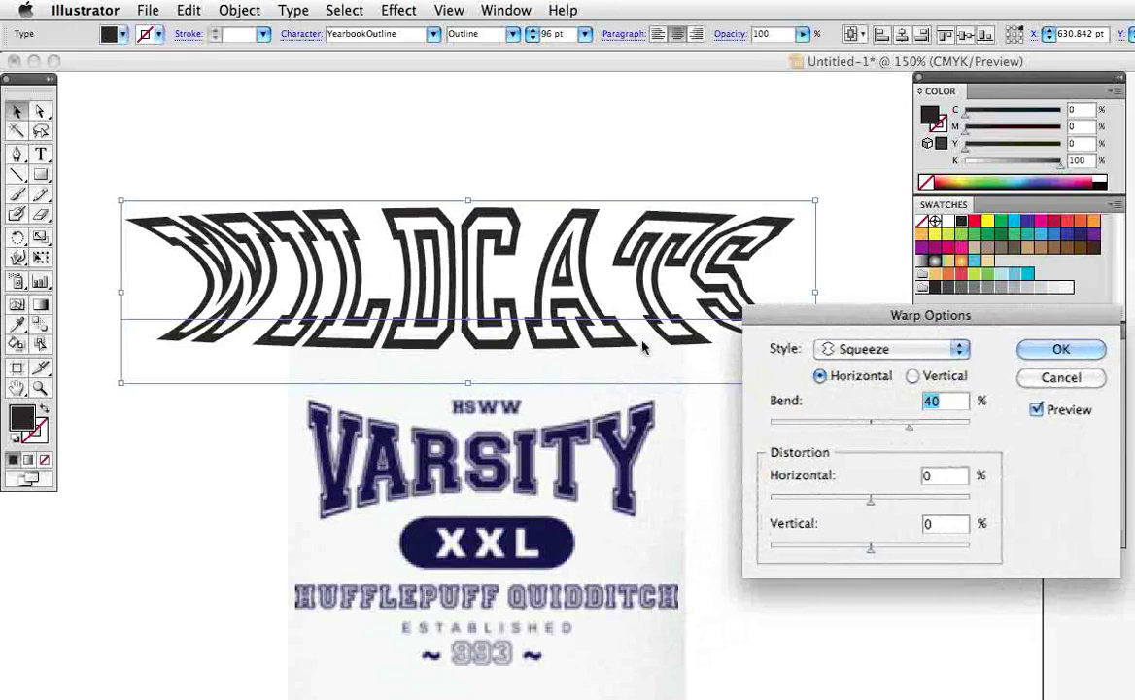
- Cancel the Squeeze trial, delete the Arch warp, and move the VARSITY image off the artboard
{"action": "left_click", "coordinate": [1056, 378]}
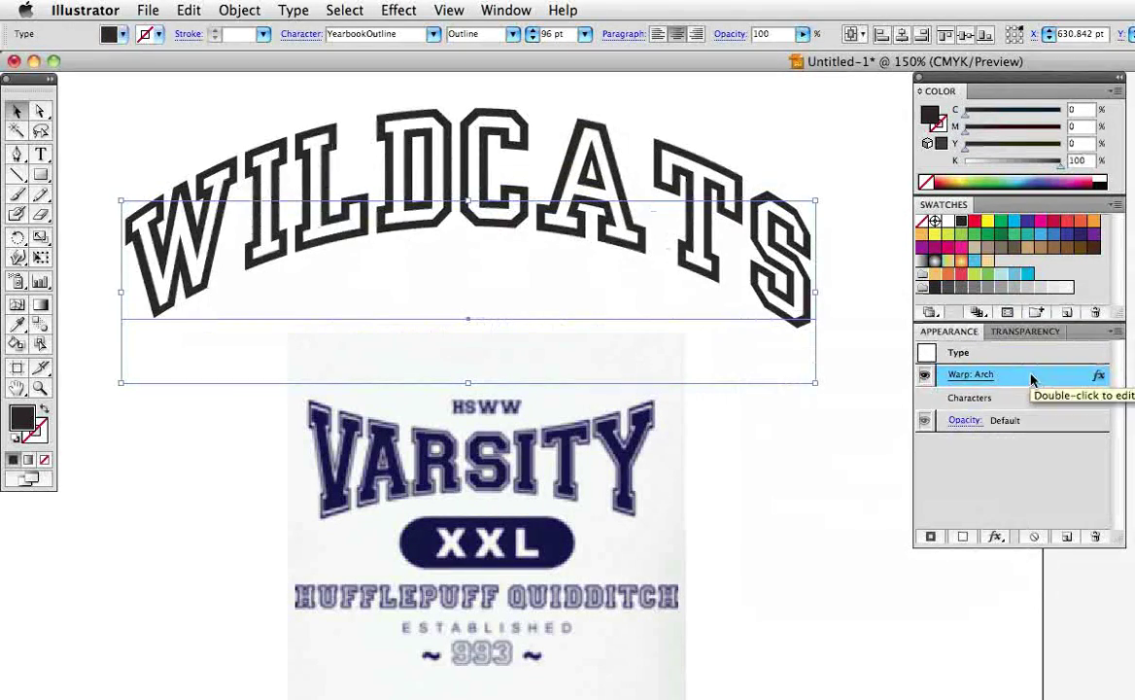
{"action": "left_click_drag", "start_coordinate": [1033, 377], "coordinate": [1097, 535]}
{"action": "left_click", "coordinate": [340, 433]}
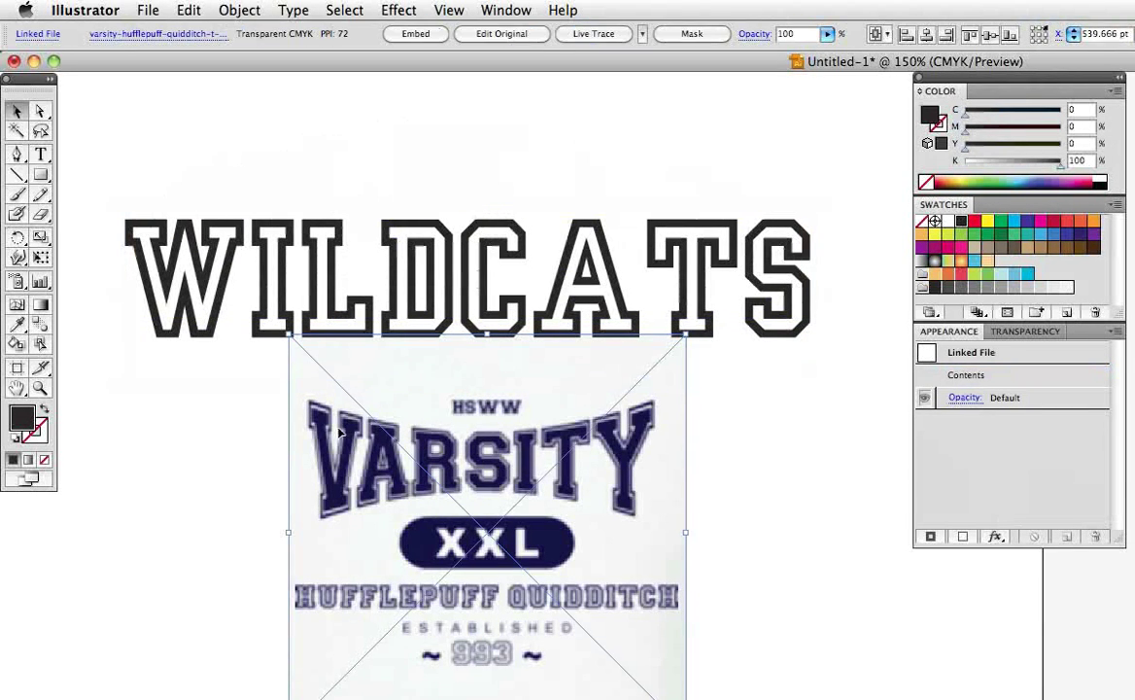
{"action": "left_click_drag", "start_coordinate": [341, 433], "coordinate": [1132, 544]}
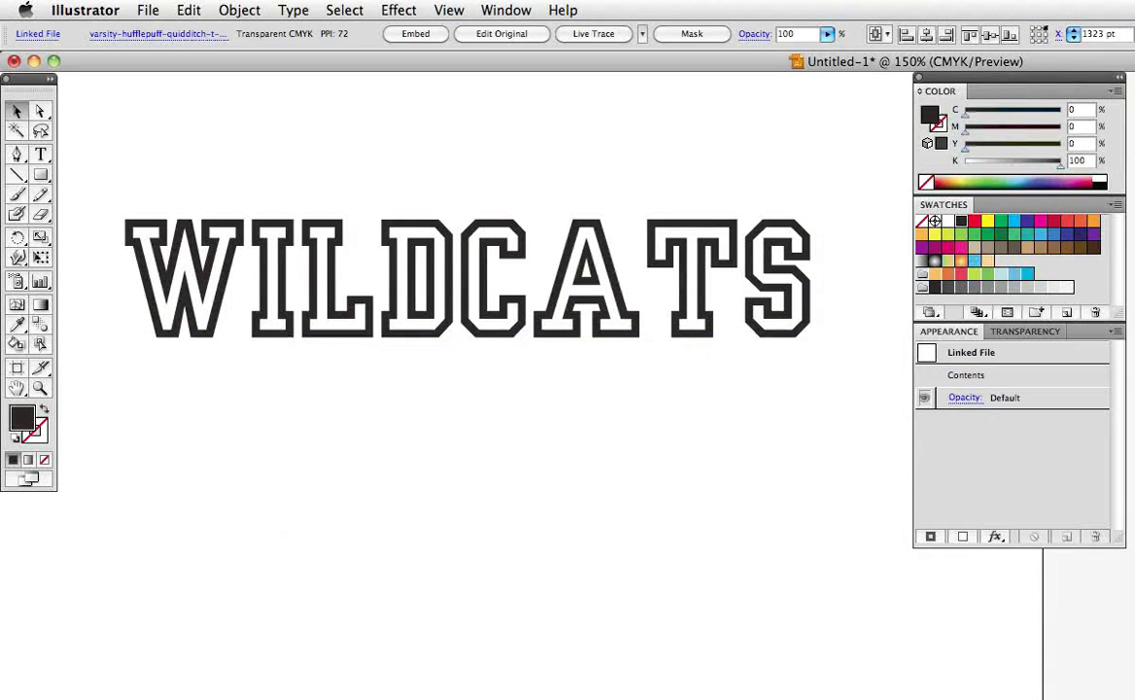
{"action": "left_click", "coordinate": [669, 343]}
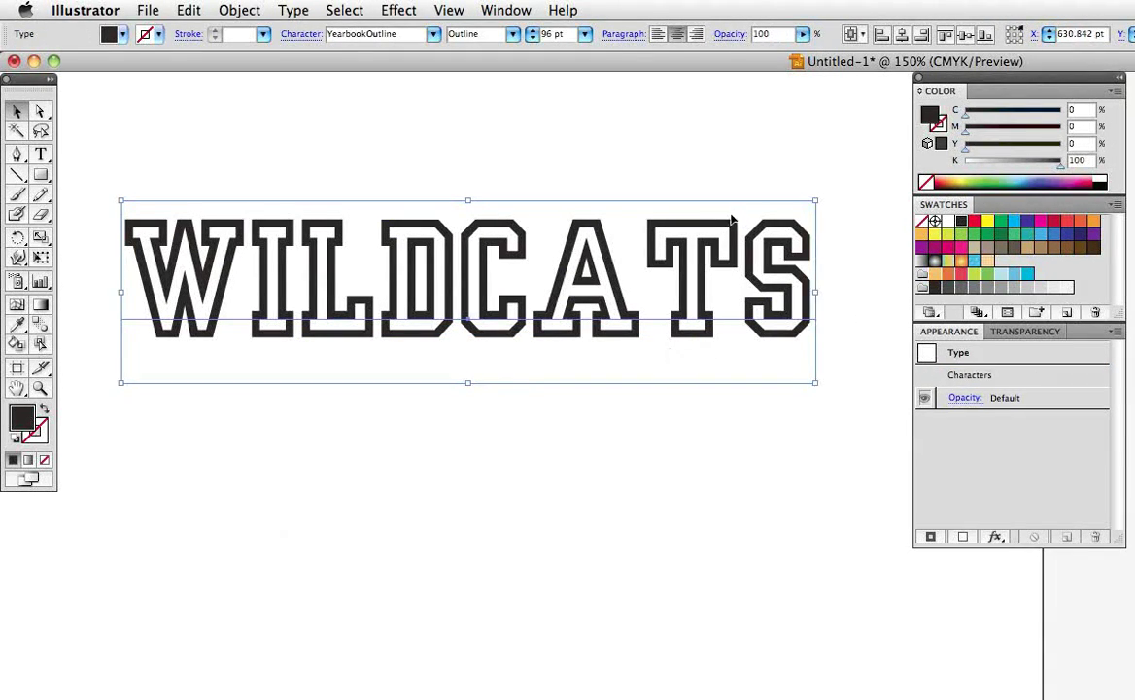
- Draw an outline-only rectangle tightly covering the WILDCATS word
{"action": "left_click", "coordinate": [43, 176]}
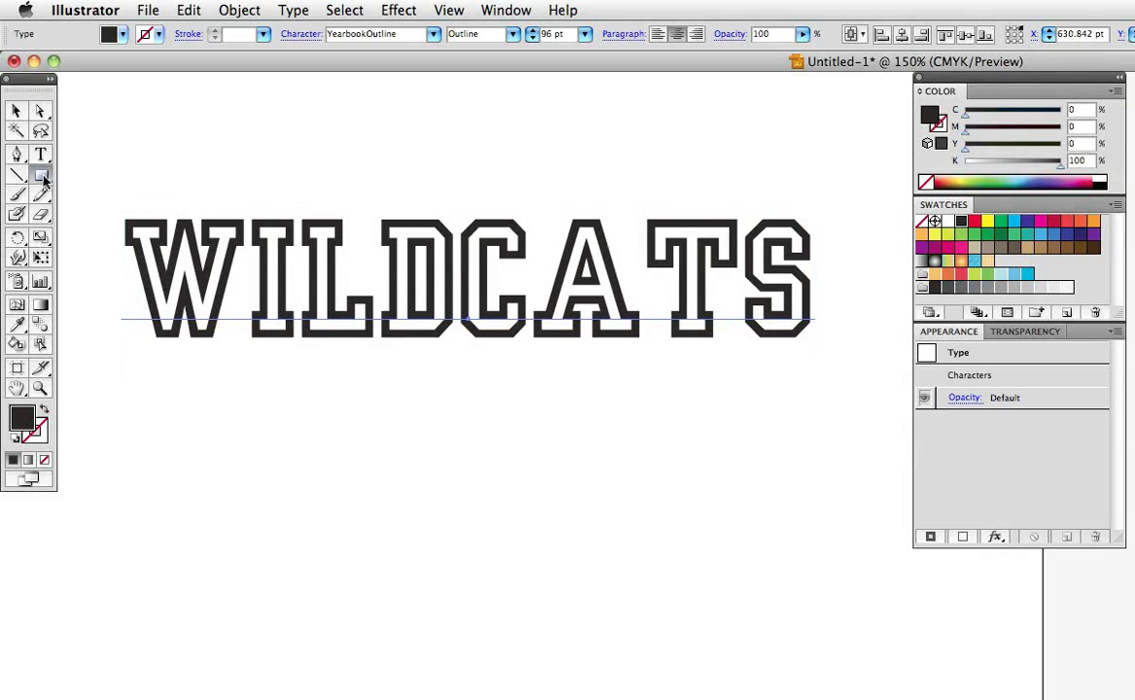
{"action": "left_click_drag", "start_coordinate": [120, 213], "coordinate": [821, 343]}
{"action": "key", "text": "shift+x"}
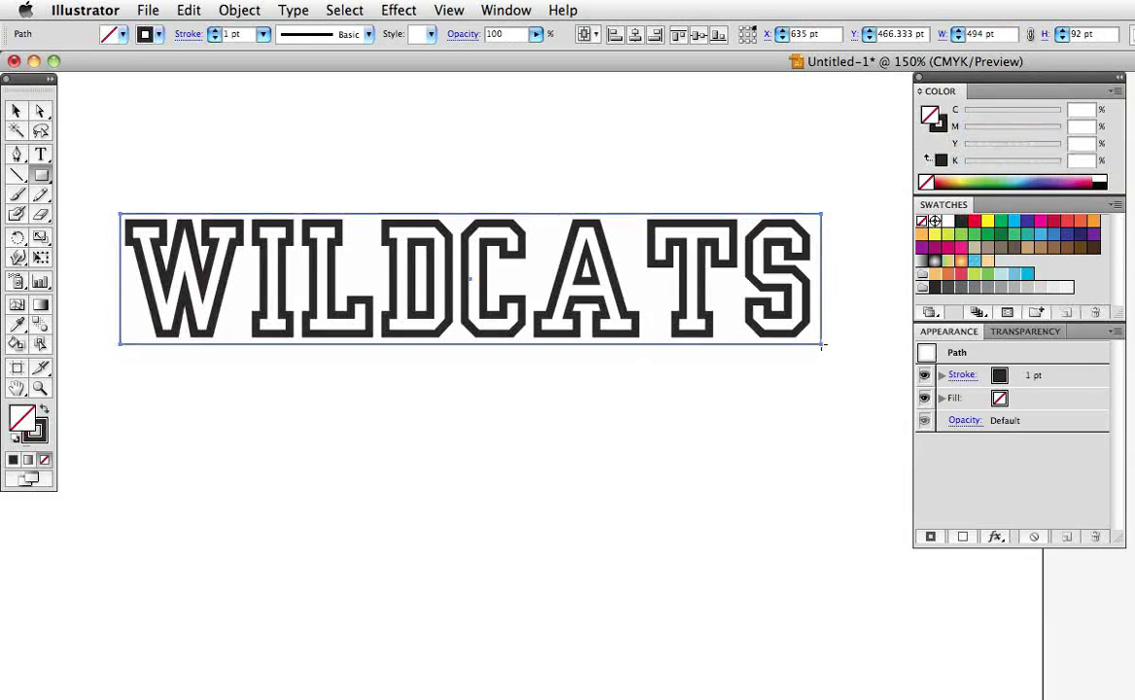
- Select the rectangle and text and make an envelope with the top object
{"action": "key", "text": "v"}
{"action": "left_click_drag", "start_coordinate": [778, 165], "coordinate": [697, 337]}
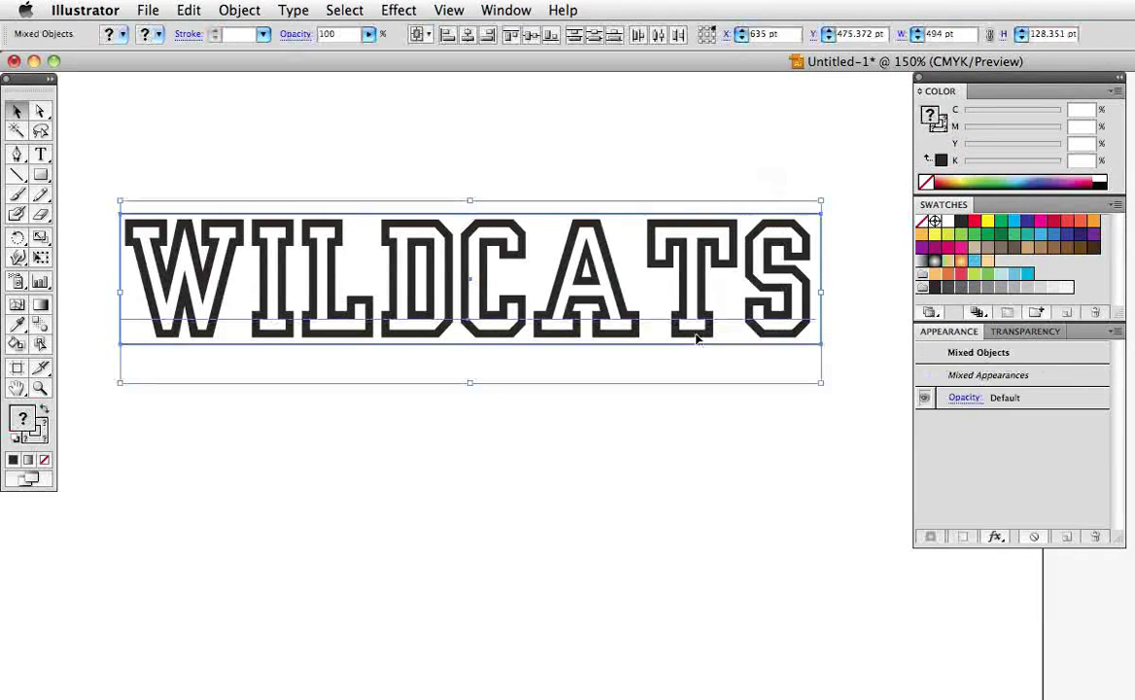
{"action": "left_click", "coordinate": [240, 10]}
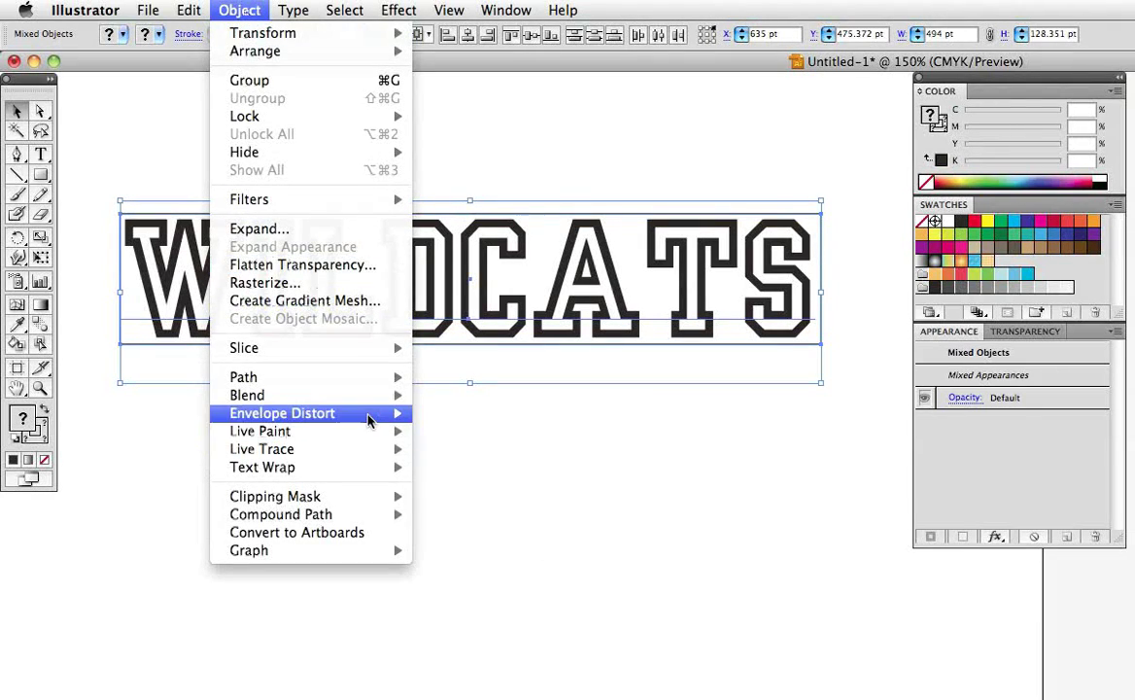
{"action": "mouse_move", "coordinate": [370, 419]}
{"action": "left_click", "coordinate": [520, 449]}
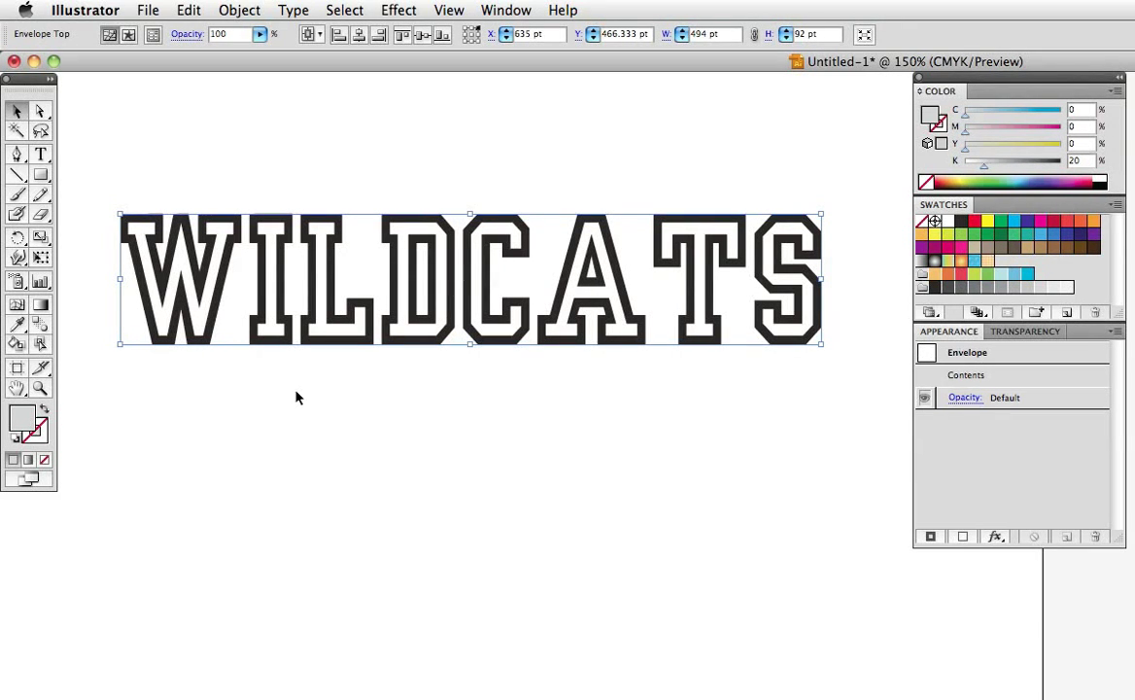
- Pull the envelope's bottom corners down and arch its bottom edge up under the middle
{"action": "key", "text": "a"}
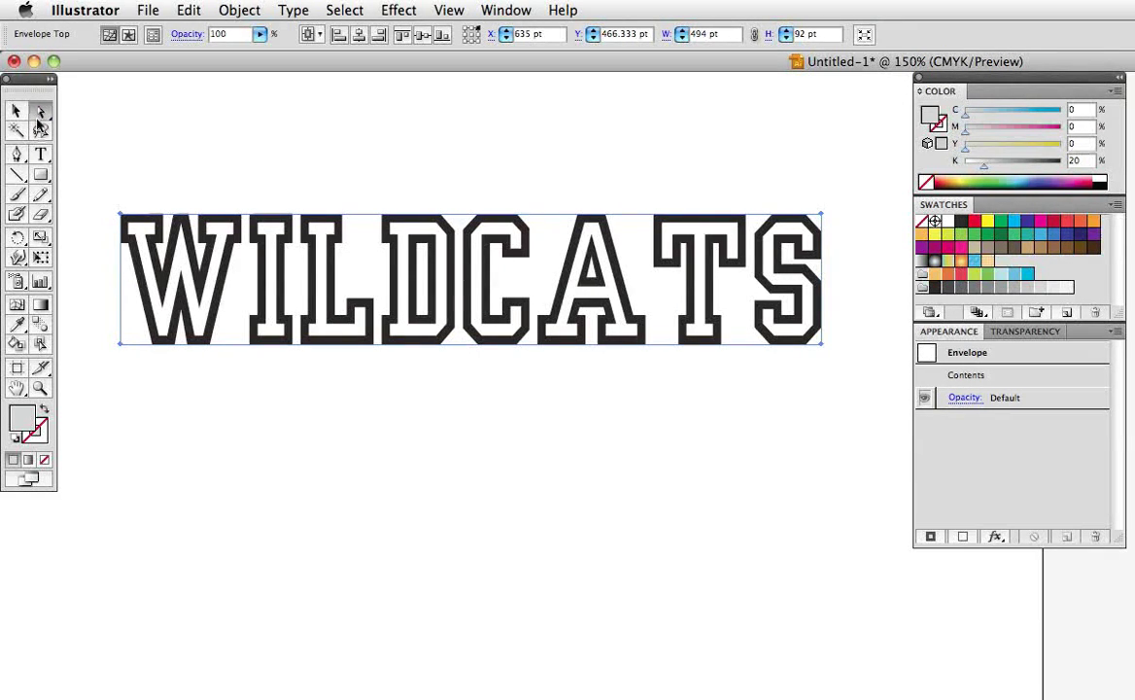
{"action": "left_click", "coordinate": [110, 352]}
{"action": "left_click", "coordinate": [120, 346]}
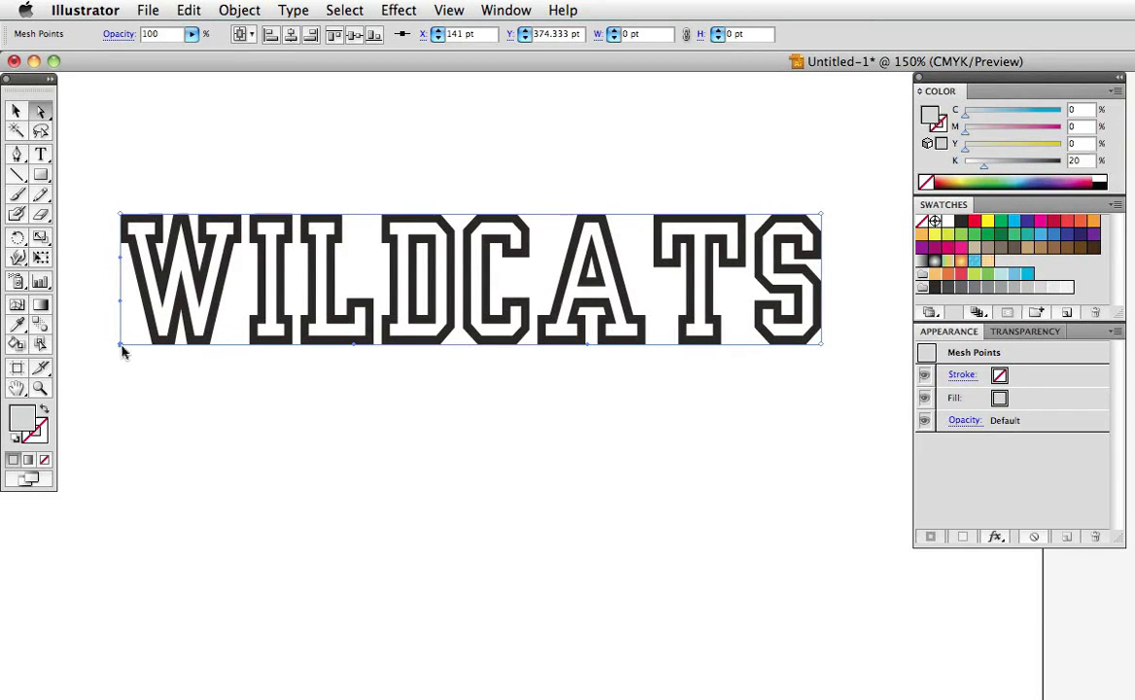
{"action": "left_click_drag", "start_coordinate": [122, 352], "coordinate": [124, 414]}
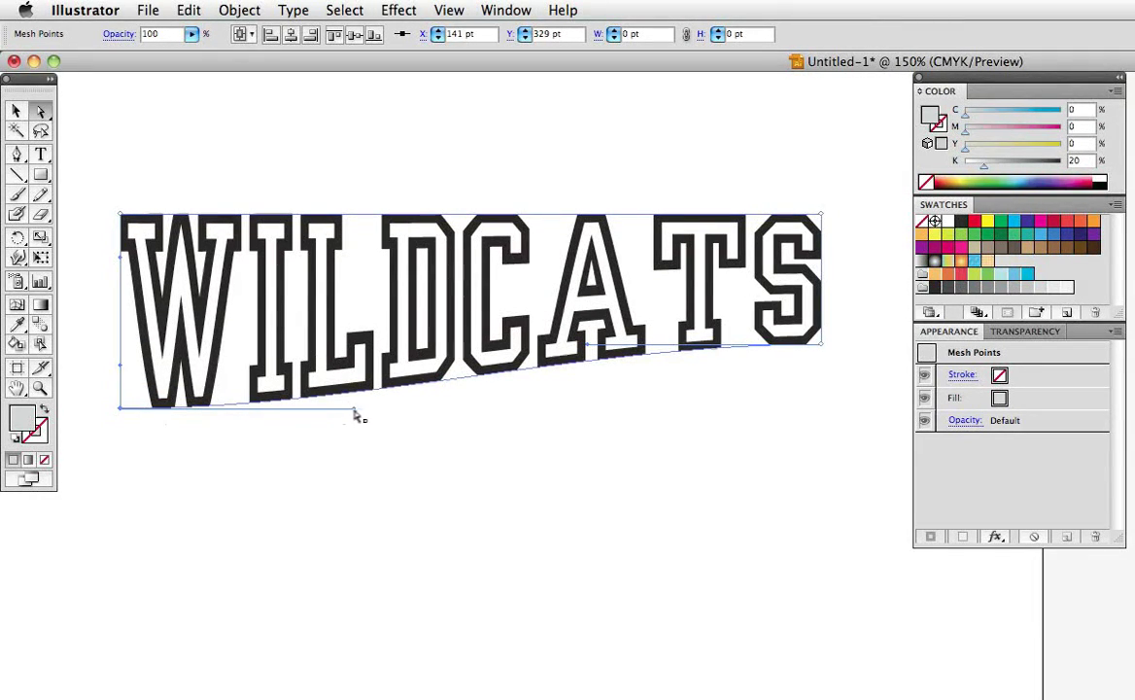
{"action": "left_click_drag", "start_coordinate": [355, 412], "coordinate": [360, 378]}
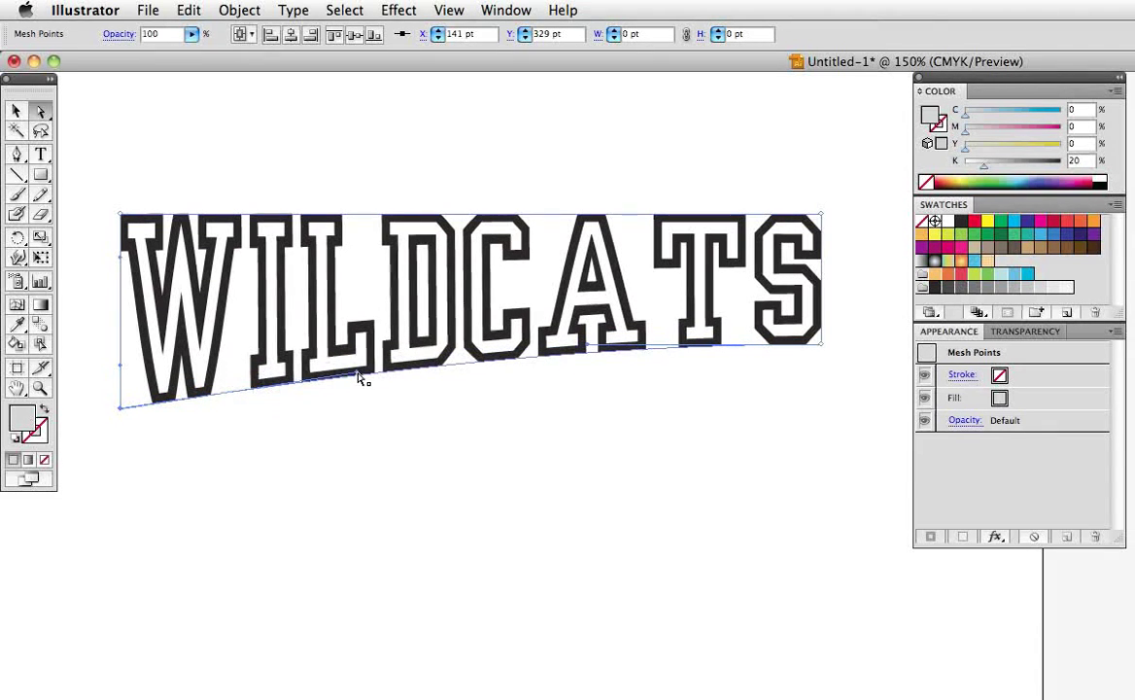
{"action": "left_click_drag", "start_coordinate": [823, 352], "coordinate": [824, 400]}
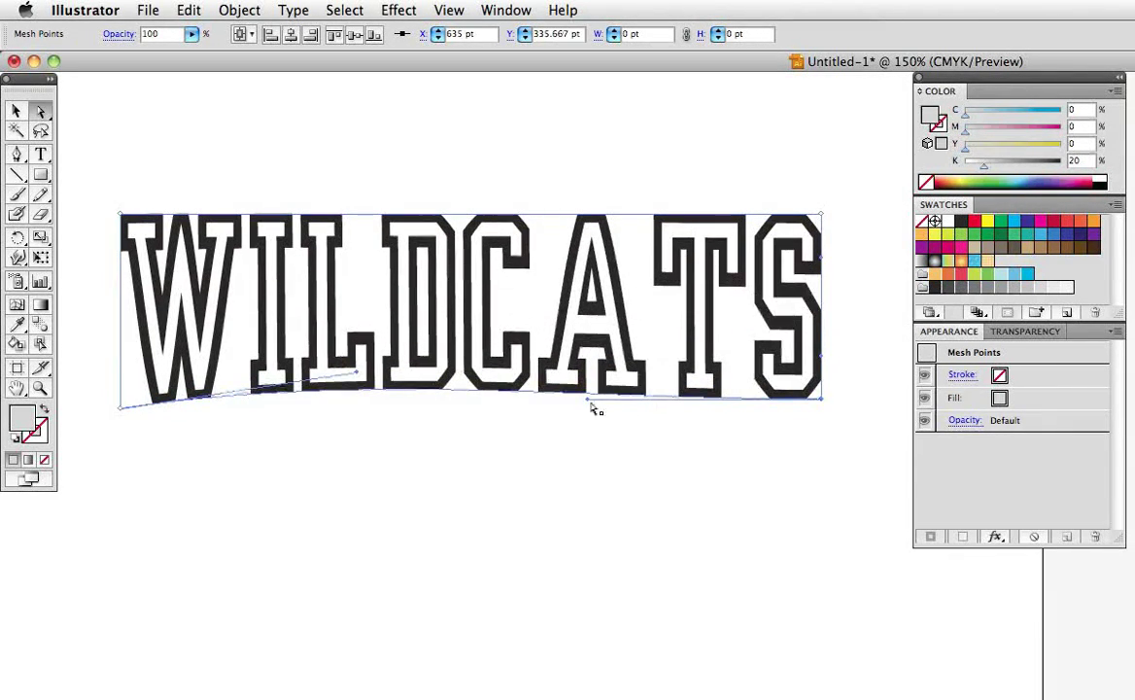
{"action": "left_click_drag", "start_coordinate": [590, 402], "coordinate": [589, 358]}
- Curve the envelope's top edge down toward the middle and deselect to check the bow
{"action": "left_click", "coordinate": [822, 216]}
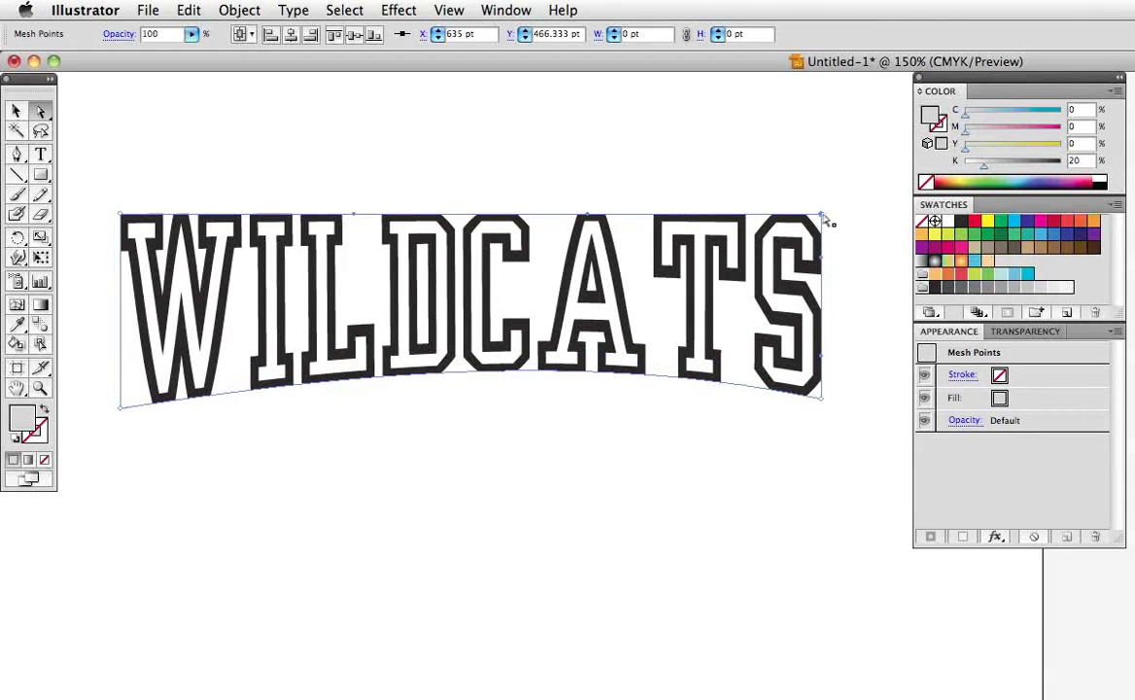
{"action": "left_click_drag", "start_coordinate": [593, 217], "coordinate": [588, 284]}
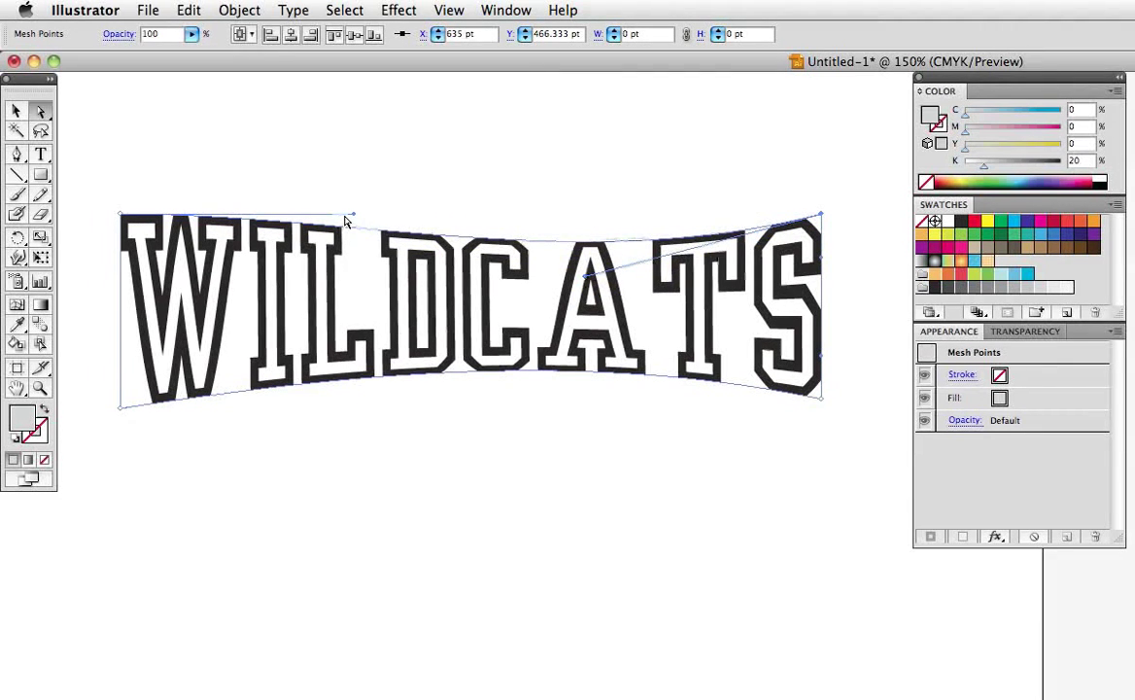
{"action": "left_click_drag", "start_coordinate": [355, 217], "coordinate": [360, 283]}
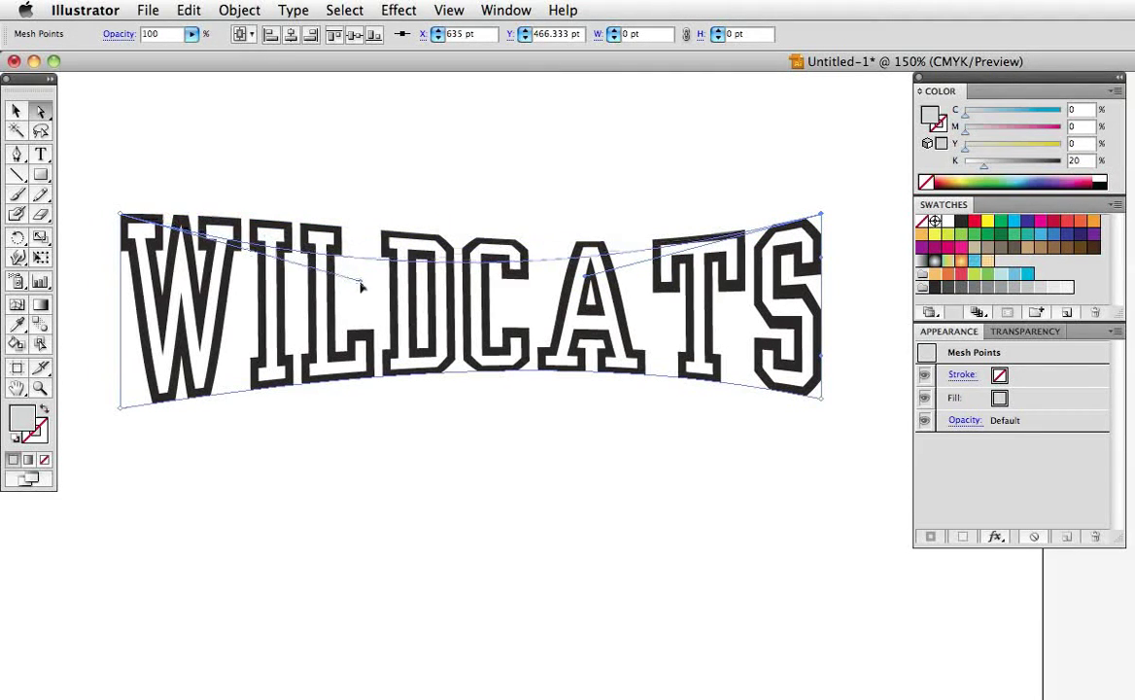
{"action": "left_click", "coordinate": [666, 473]}
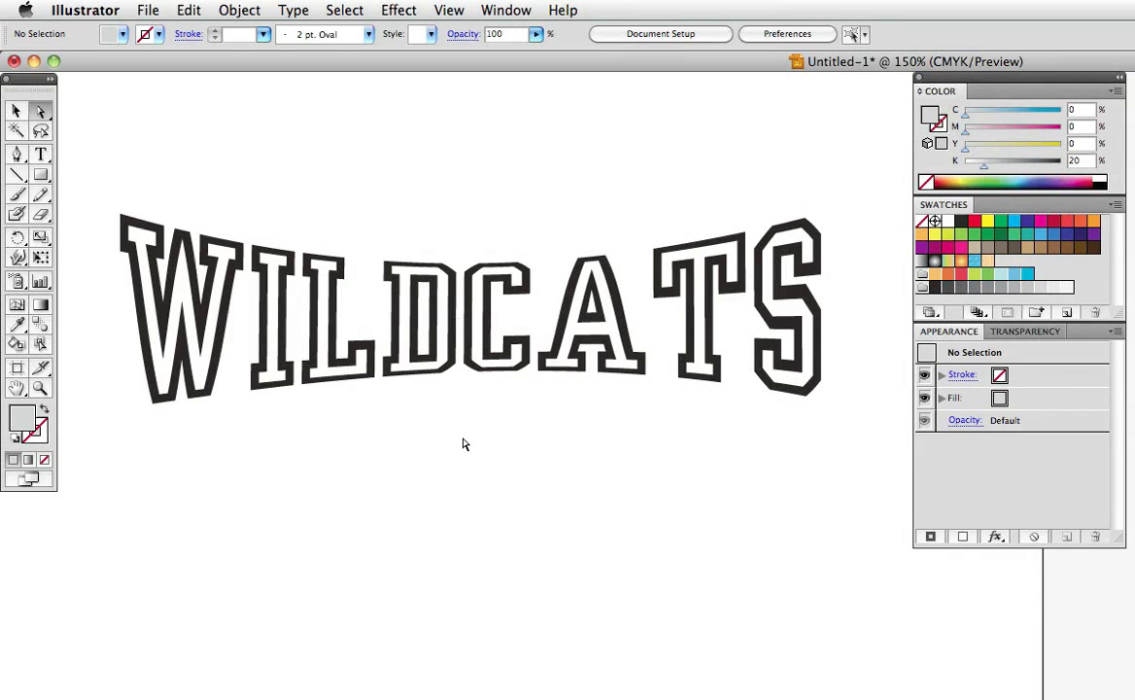
- Use Envelope Distort > Edit Contents on the bowed WILDCATS envelope to reveal its straight text
{"action": "left_click", "coordinate": [42, 154]}
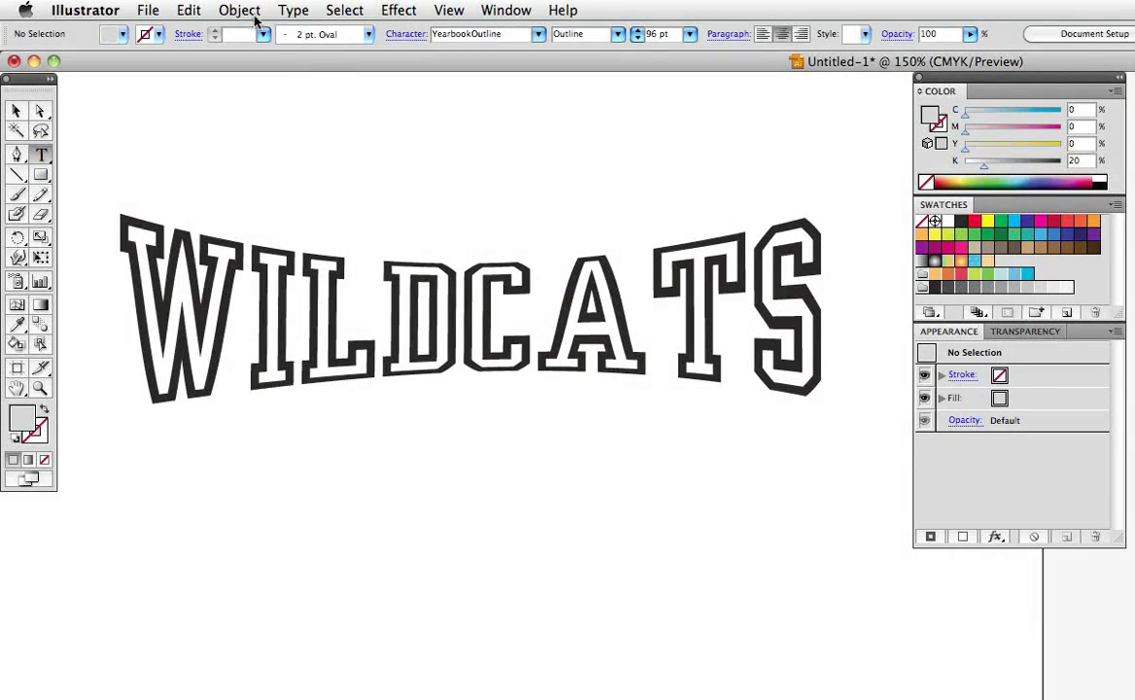
{"action": "left_click", "coordinate": [311, 339]}
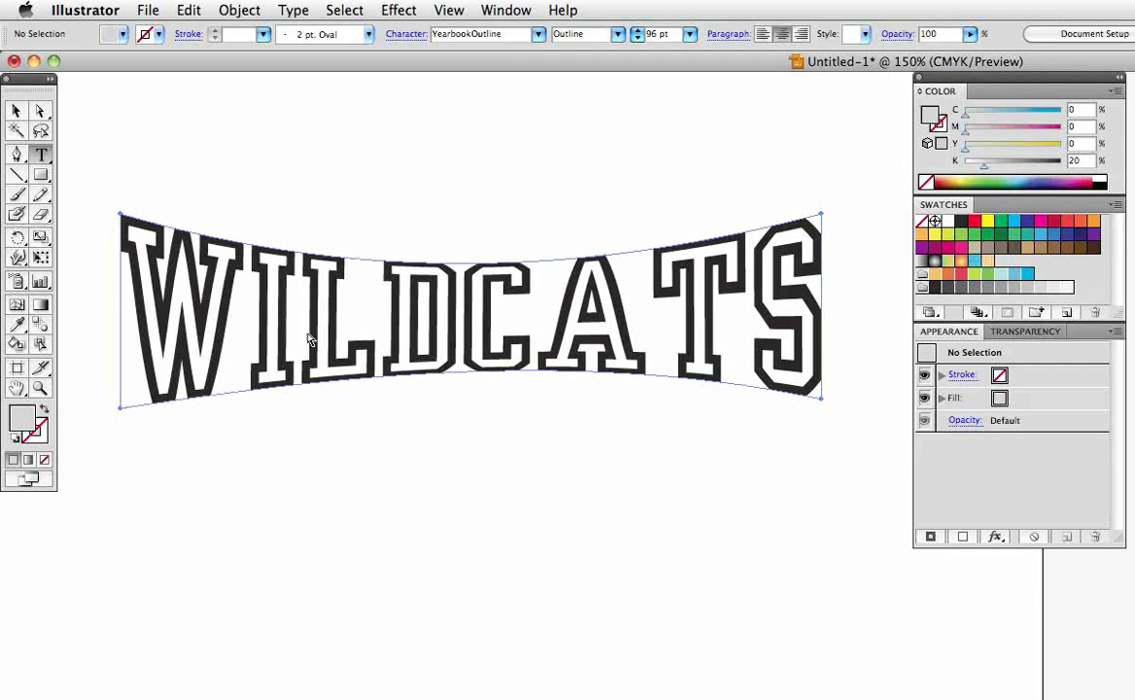
{"action": "left_click", "coordinate": [242, 11]}
{"action": "mouse_move", "coordinate": [343, 416]}
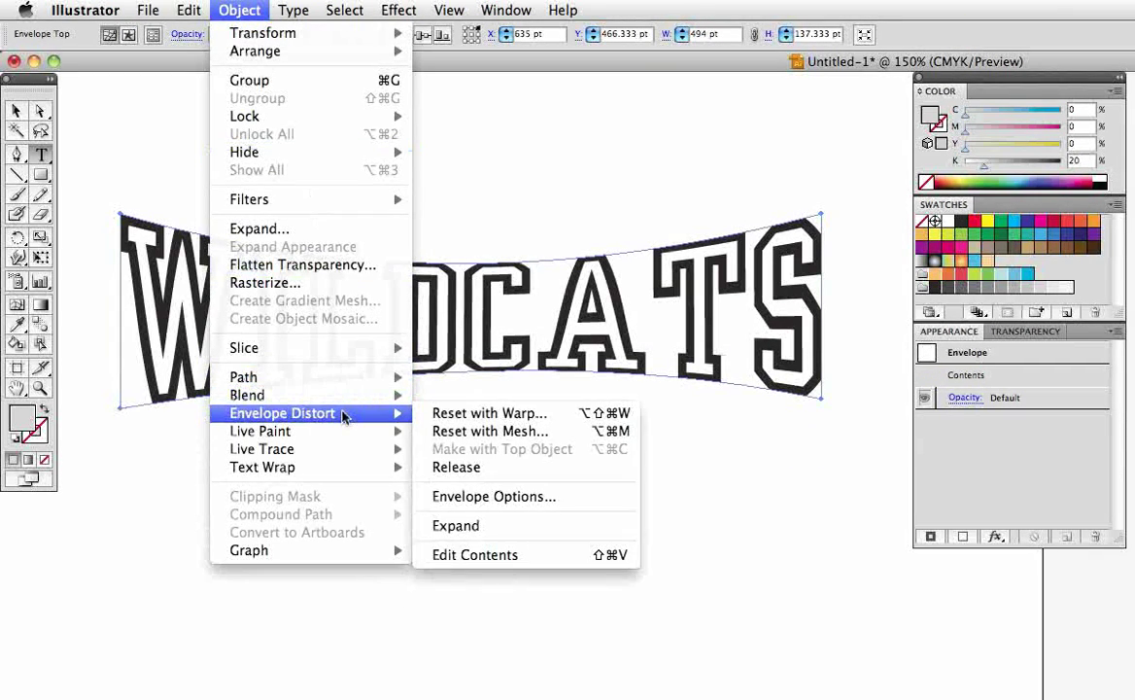
{"action": "left_click", "coordinate": [554, 559]}
- Replace the word WILDCATS with TROJANS and fill the letters crimson red
{"action": "double_click", "coordinate": [473, 331]}
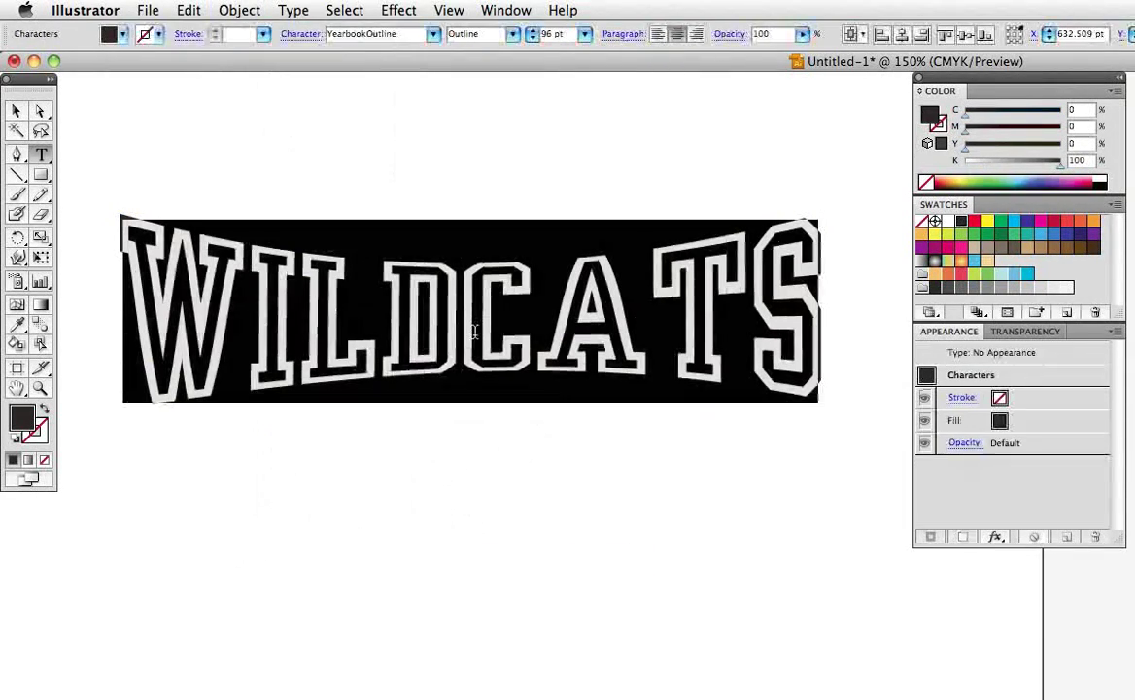
{"action": "type", "text": "TROJANS"}
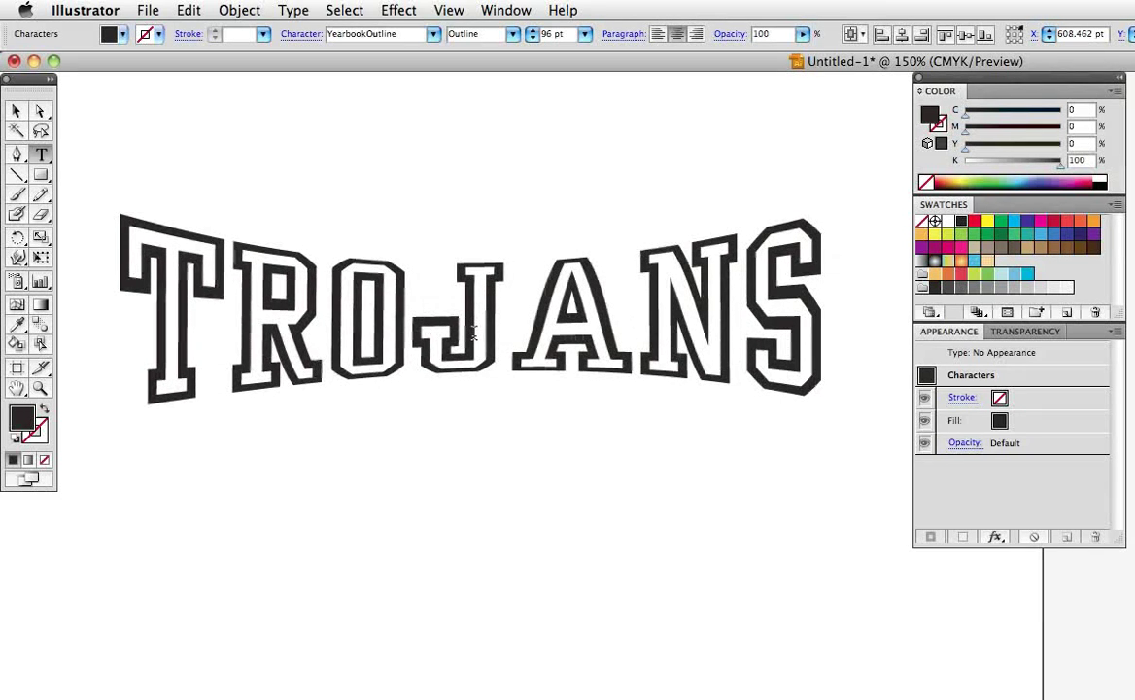
{"action": "double_click", "coordinate": [474, 339]}
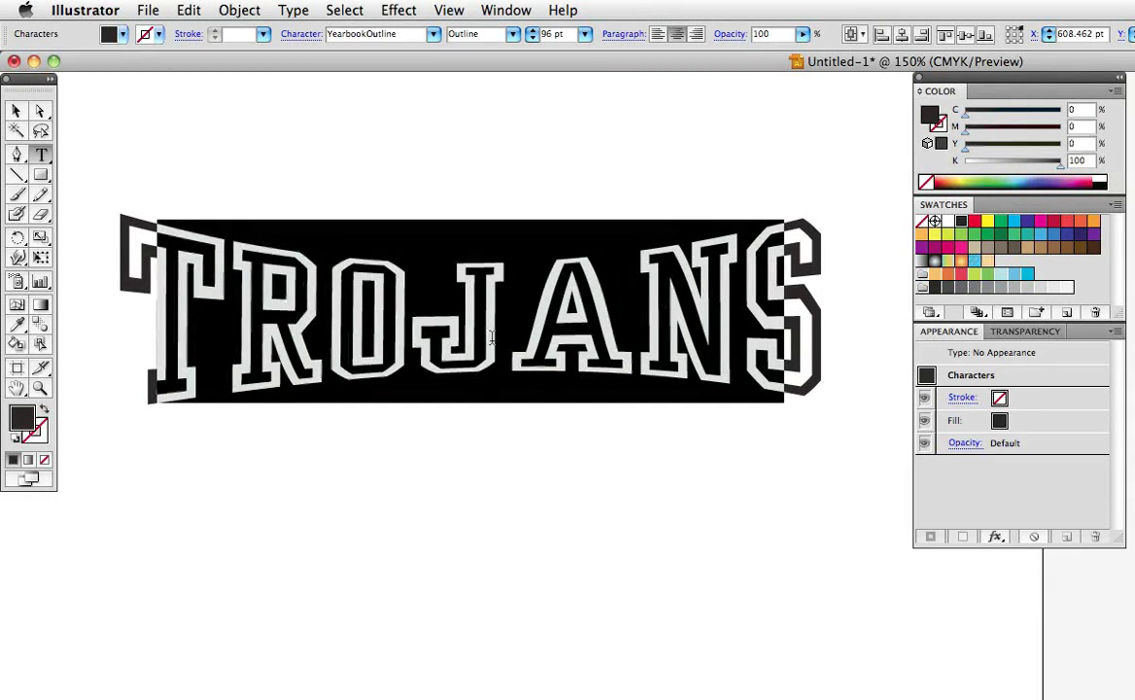
{"action": "left_click", "coordinate": [1054, 221]}
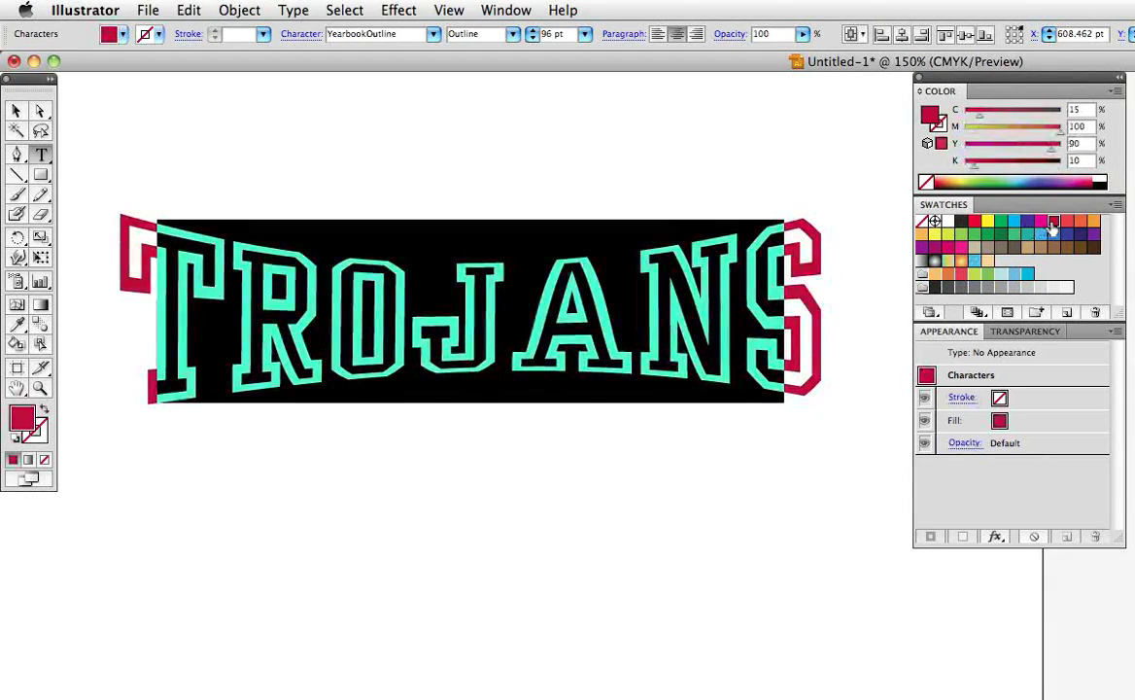
- Switch the TROJANS envelope back to shape editing with Envelope Distort > Edit Envelope
{"action": "left_click", "coordinate": [17, 113]}
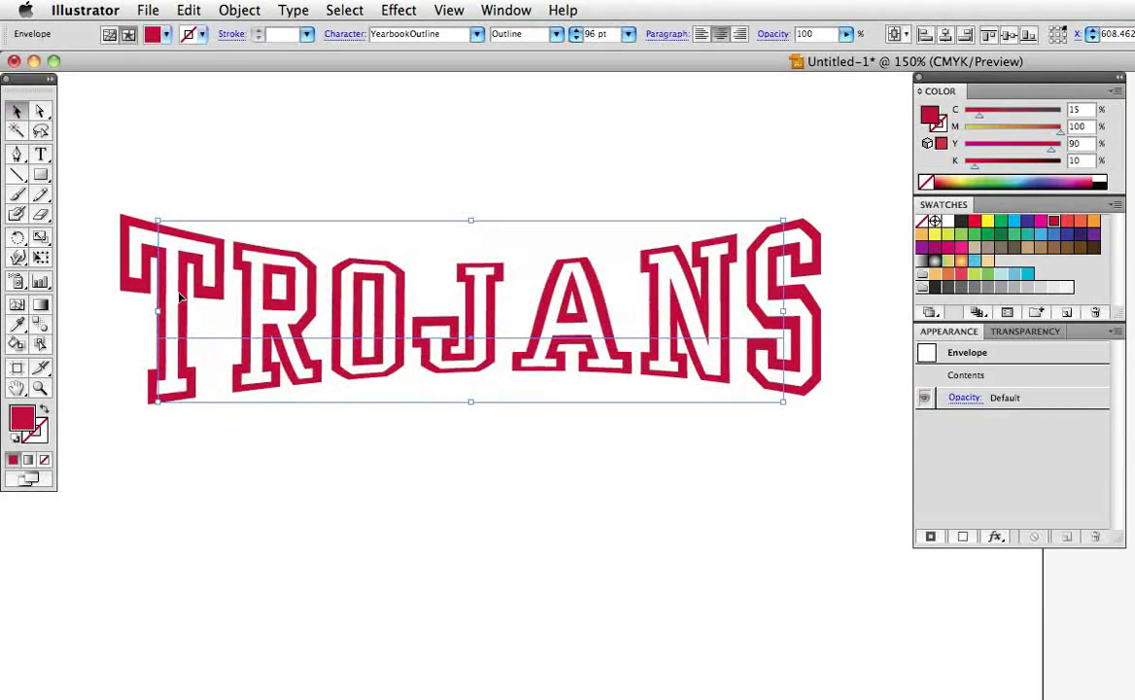
{"action": "left_click", "coordinate": [240, 12]}
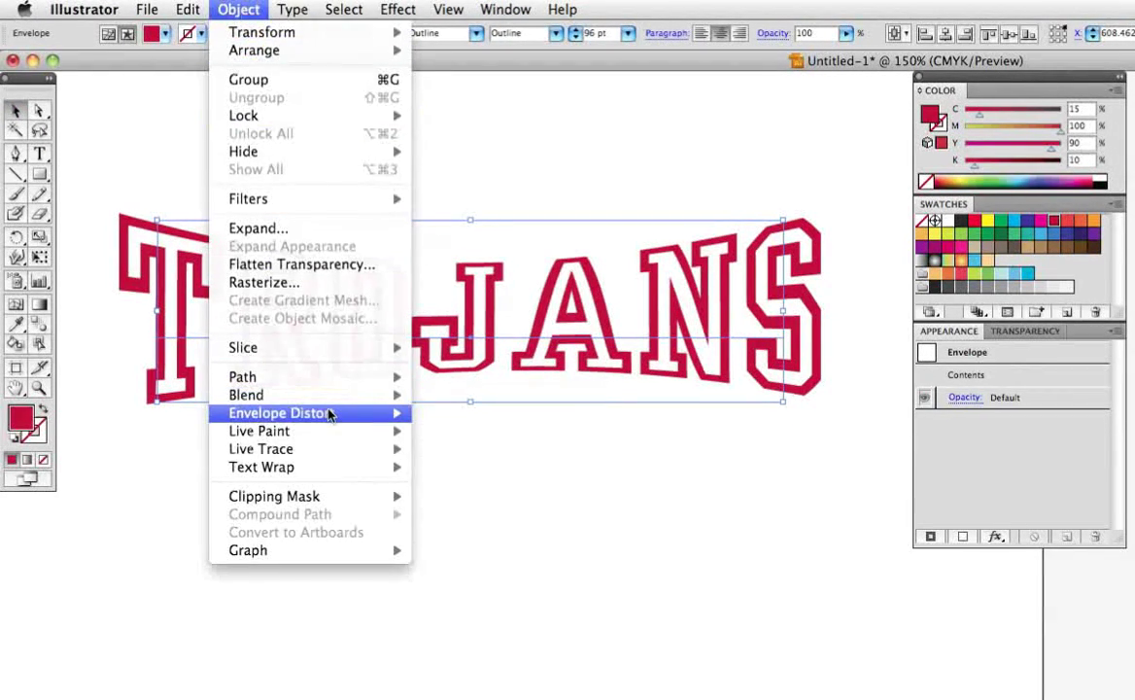
{"action": "mouse_move", "coordinate": [331, 413]}
{"action": "left_click", "coordinate": [536, 558]}
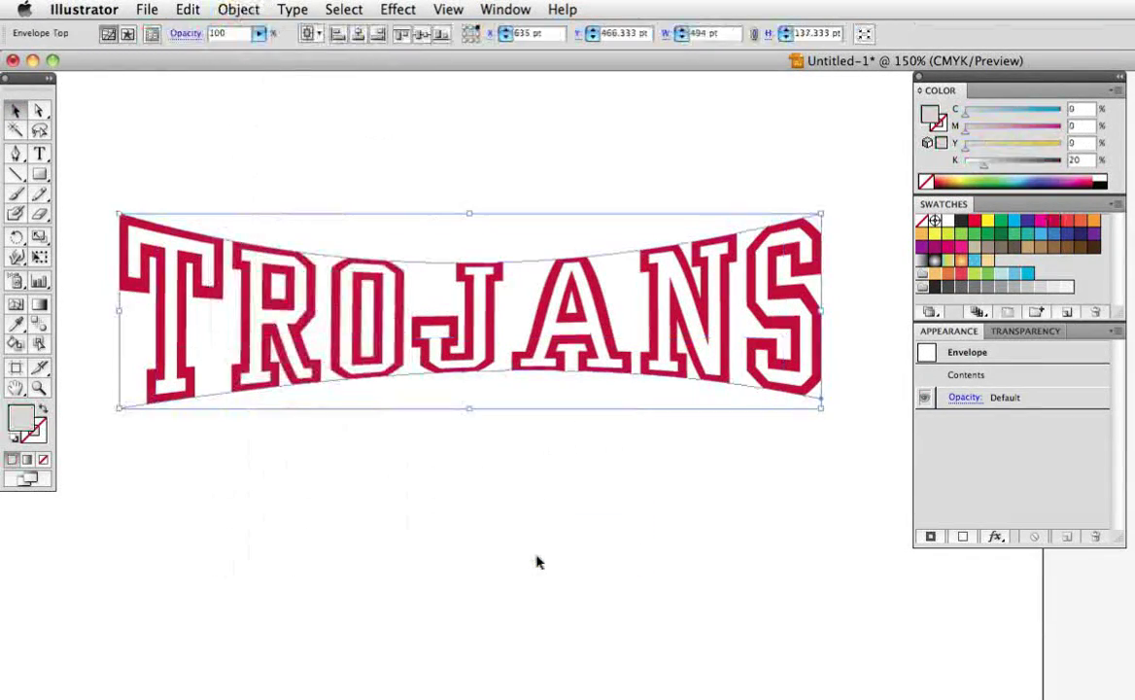
- Select the envelope mesh and nudge its bottom-left corner up slightly
{"action": "left_click", "coordinate": [332, 416]}
{"action": "left_click", "coordinate": [294, 385]}
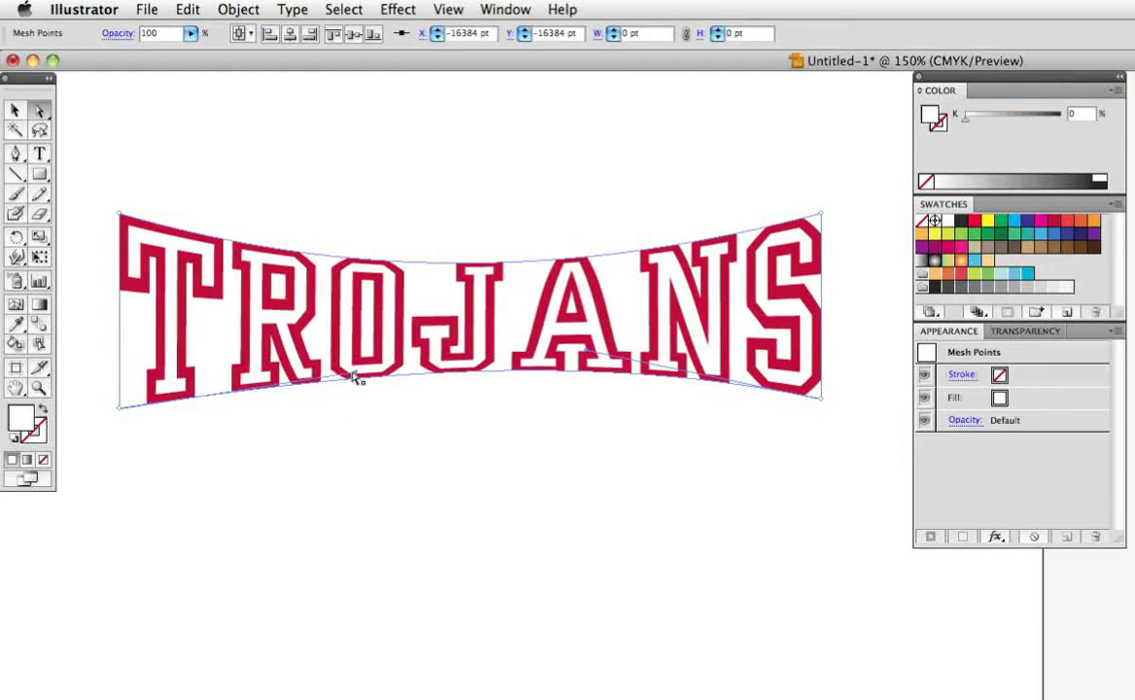
{"action": "left_click_drag", "start_coordinate": [121, 411], "coordinate": [122, 398]}
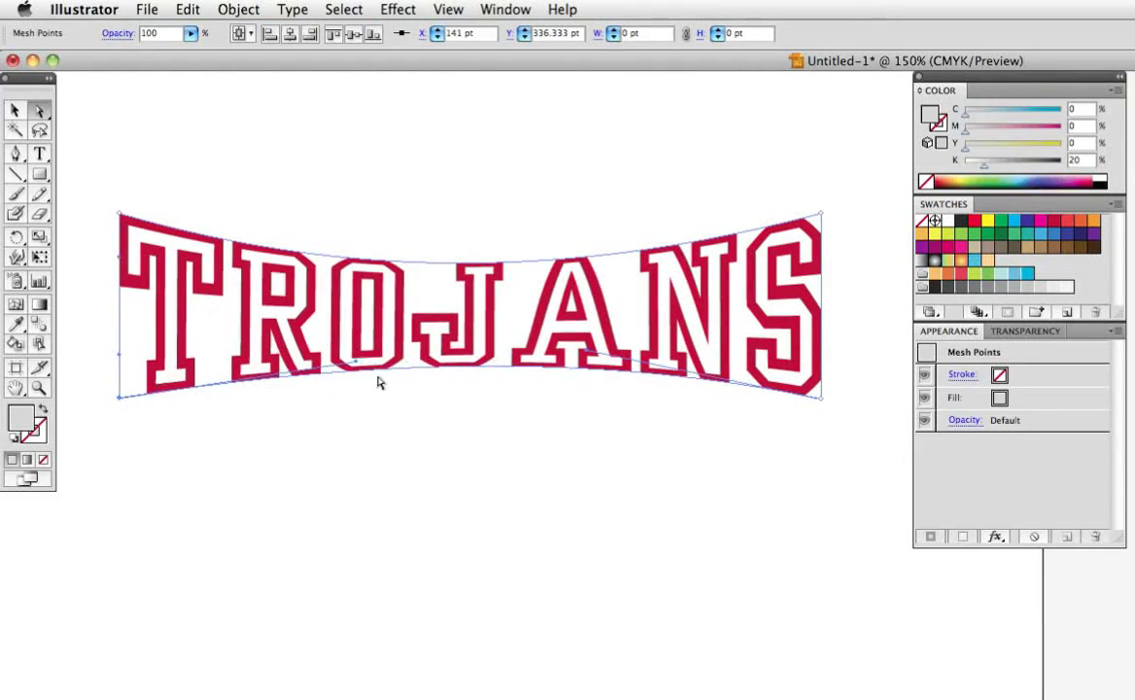